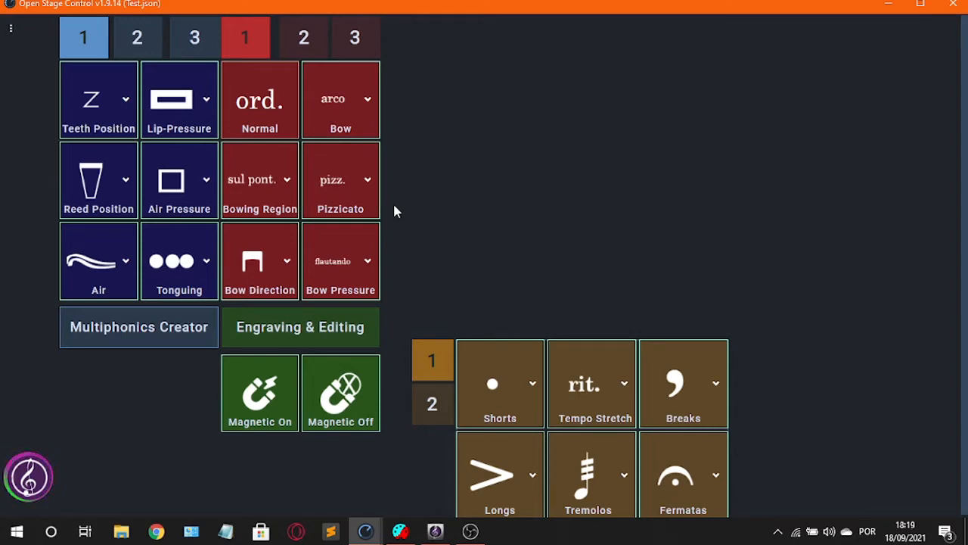
Step: Switch to the OSC Test score in Sibelius and move the floating Keypad over the start of the Horn in F staff
key(alt+Tab)
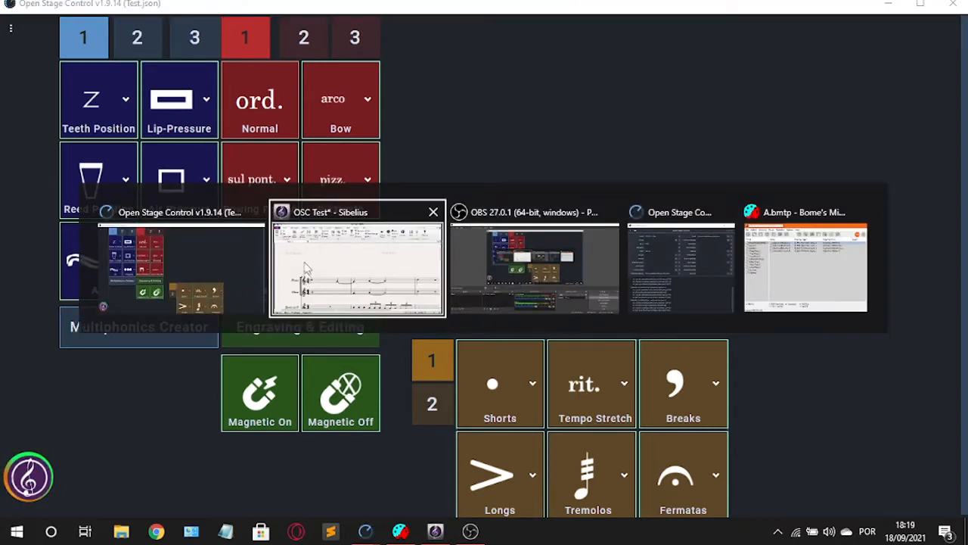
click(397, 303)
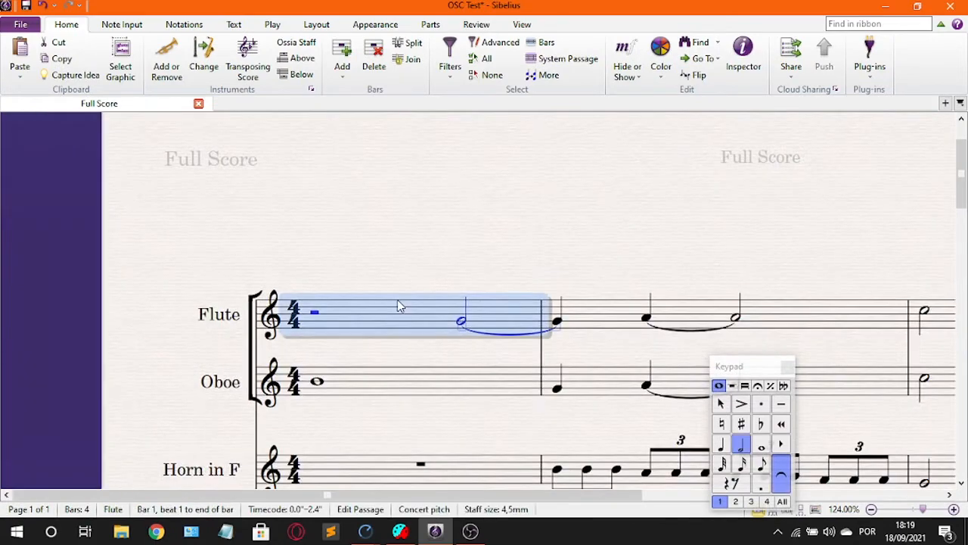
drag(403, 252, 395, 233)
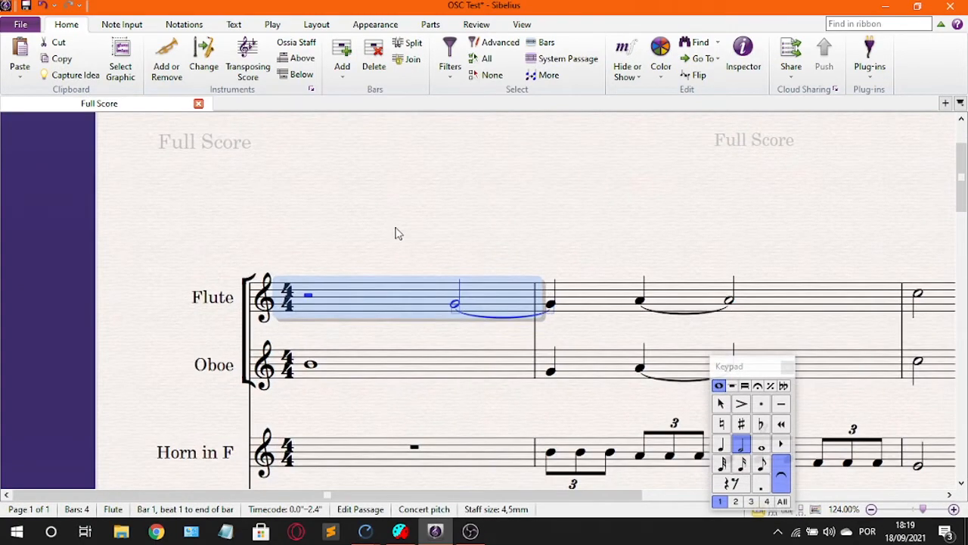
drag(729, 370, 223, 345)
drag(356, 234, 353, 216)
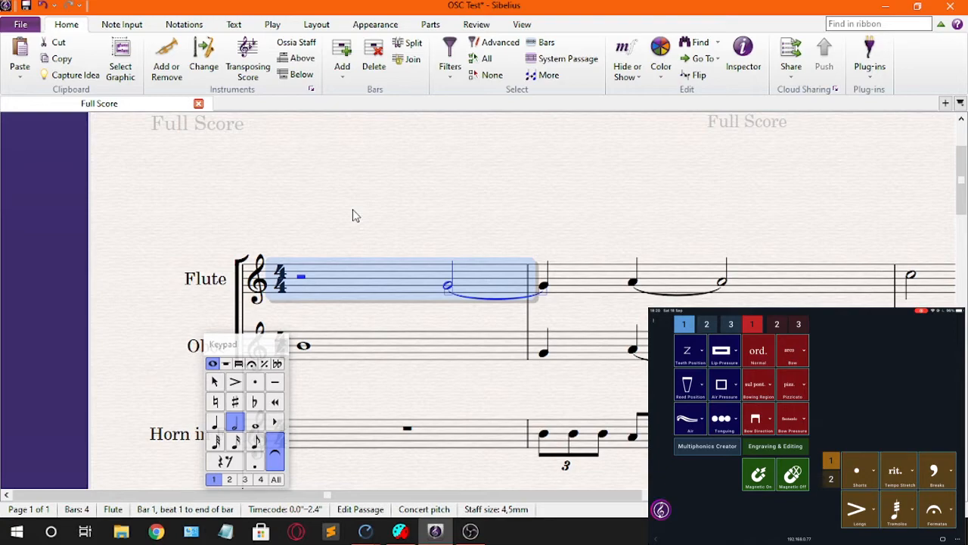
Step: Switch to Bome's MIDI Translator and look at the shortcut mappings in the General 2 preset
key(alt+Tab)
key(alt+Tab)
key(alt+Tab)
key(alt+Tab)
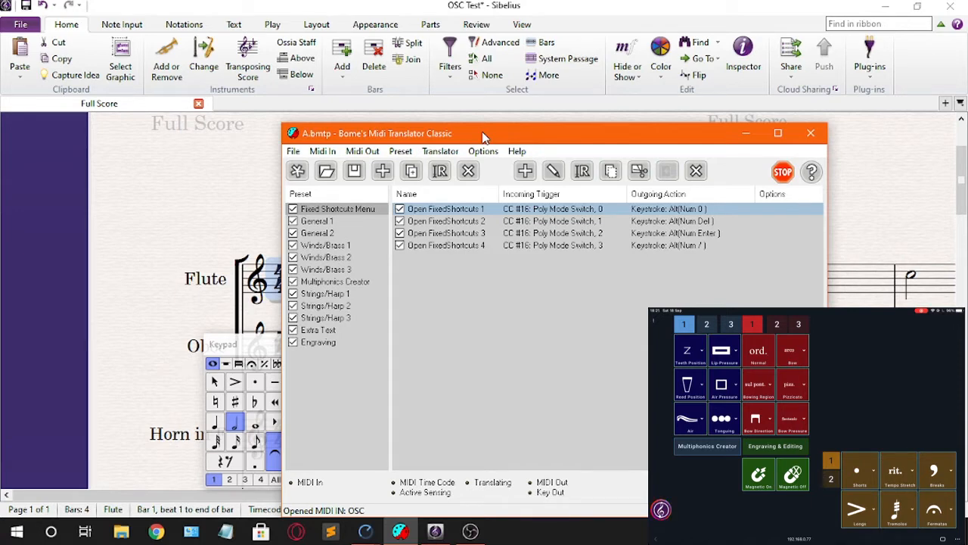
click(369, 235)
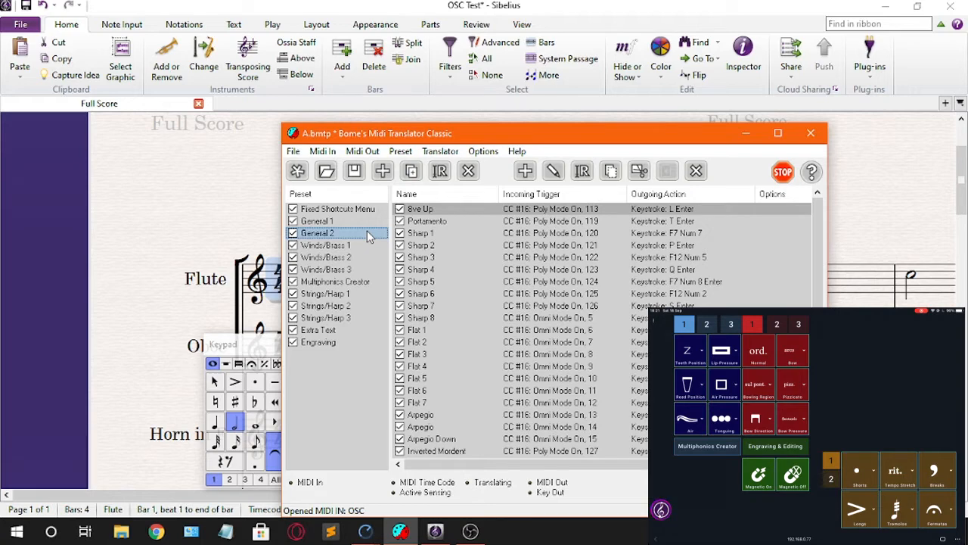
Step: Return to the Sibelius score and look over the staves from Flute down to Violin
click(189, 309)
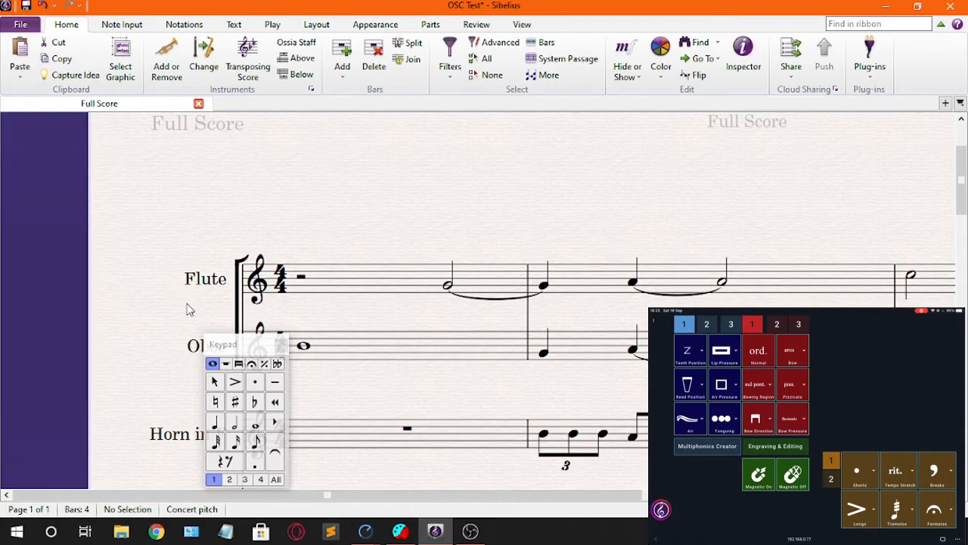
drag(325, 244, 448, 138)
scroll(408, 220, down, 1)
scroll(409, 147, down, 3)
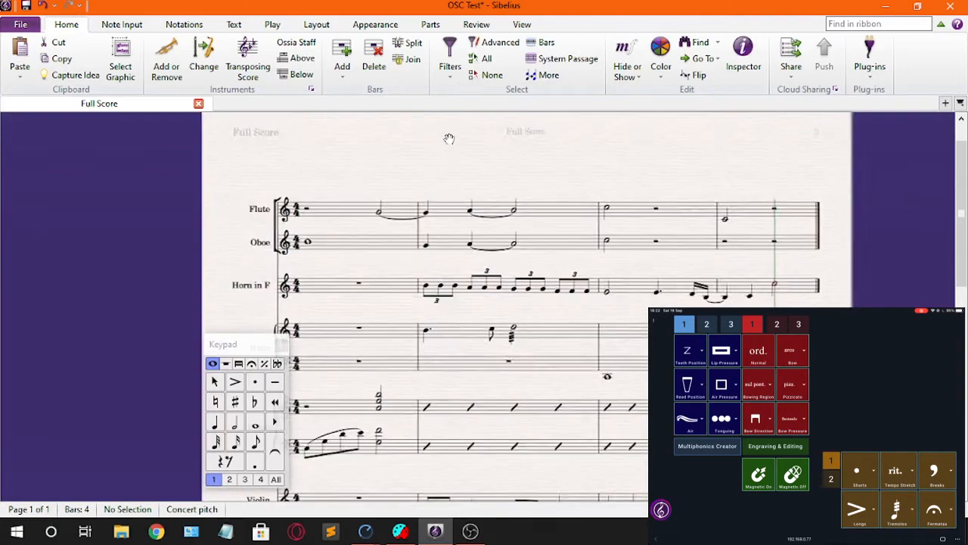
scroll(479, 134, down, 2)
scroll(316, 249, down, 1)
scroll(316, 249, up, 1)
scroll(182, 237, up, 2)
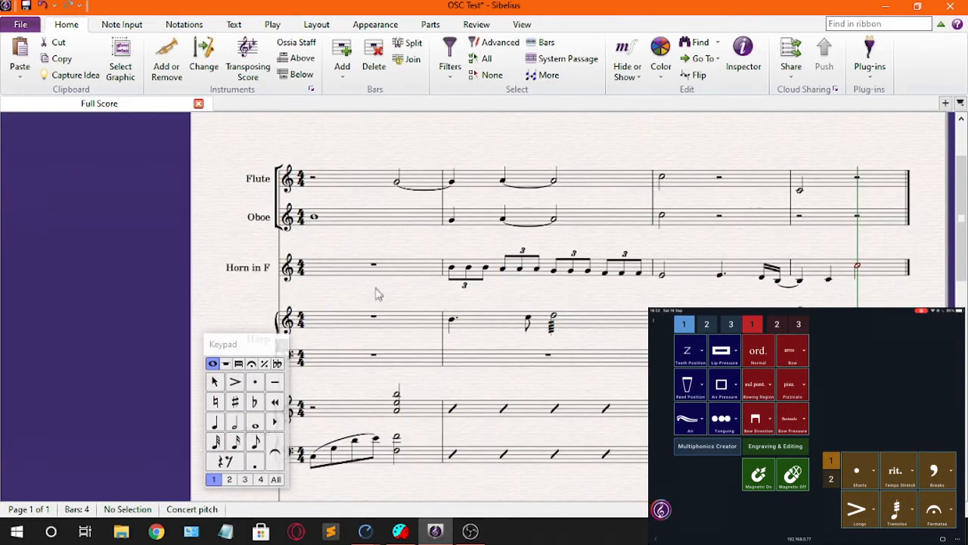
scroll(378, 294, down, 2)
scroll(514, 231, up, 1)
scroll(502, 225, up, 1)
scroll(502, 226, down, 1)
scroll(460, 168, up, 2)
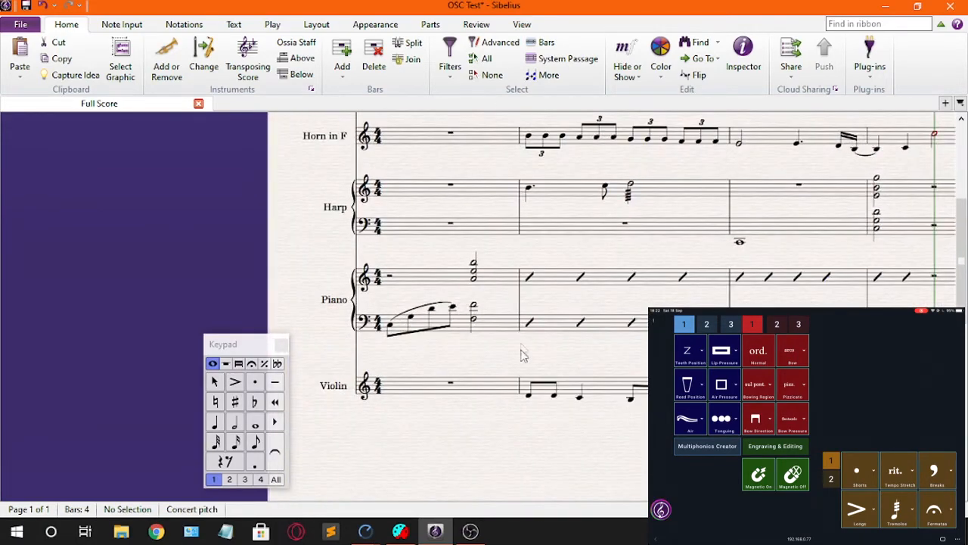
drag(514, 368, 575, 544)
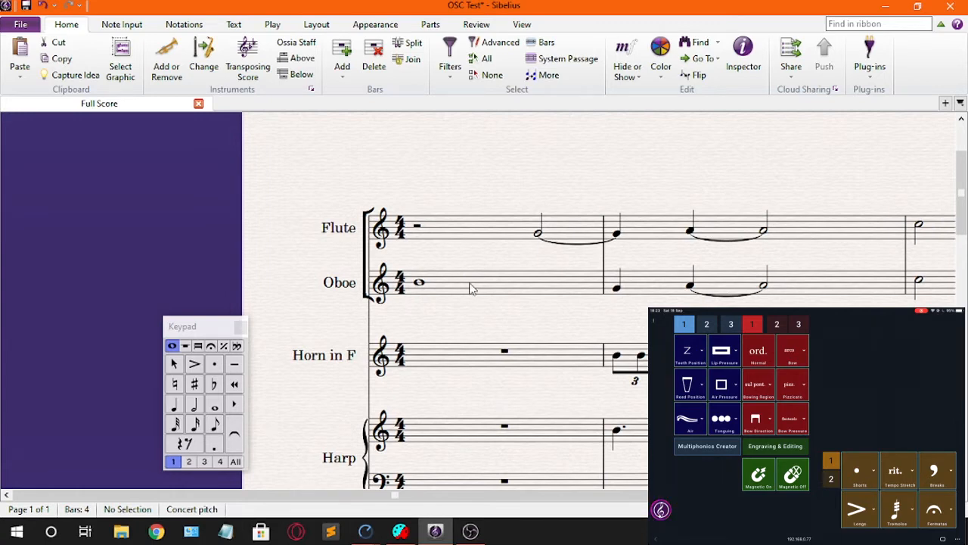
Step: Import the house style Vinny's v1.39 into the score with all import options included
click(469, 286)
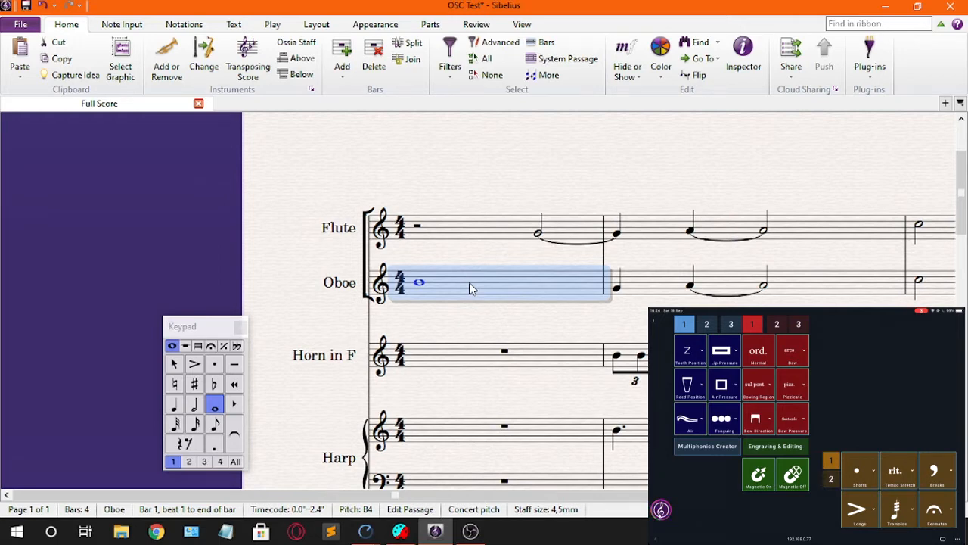
key(ctrl+shift+alt+i)
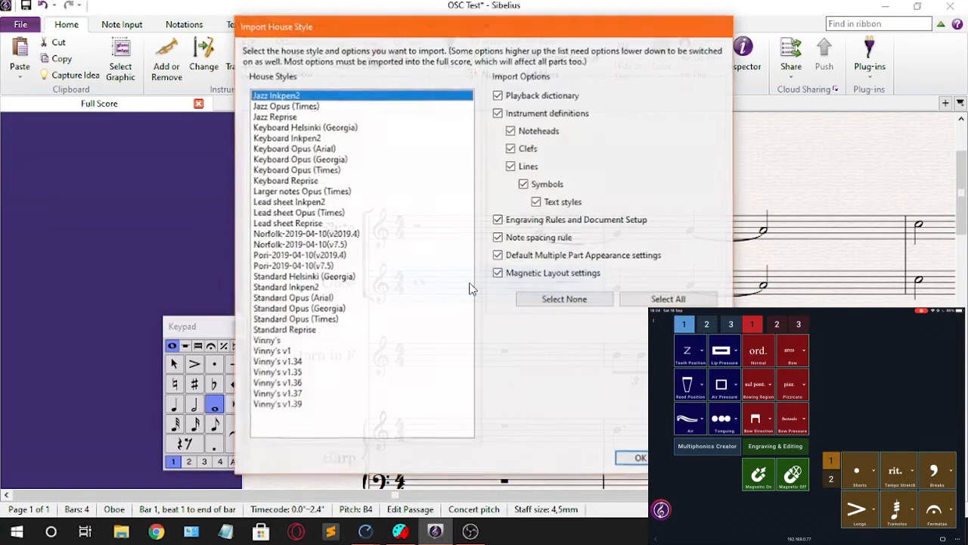
key(Down)
key(Down)
key(Down)
key(Down)
key(Down)
key(Down)
key(Down)
key(Down)
key(Down)
key(Down)
key(Down)
key(Down)
key(Down)
key(Down)
key(Down)
key(Down)
key(Down)
key(Down)
key(Down)
key(Down)
key(Down)
key(Down)
key(Down)
key(Down)
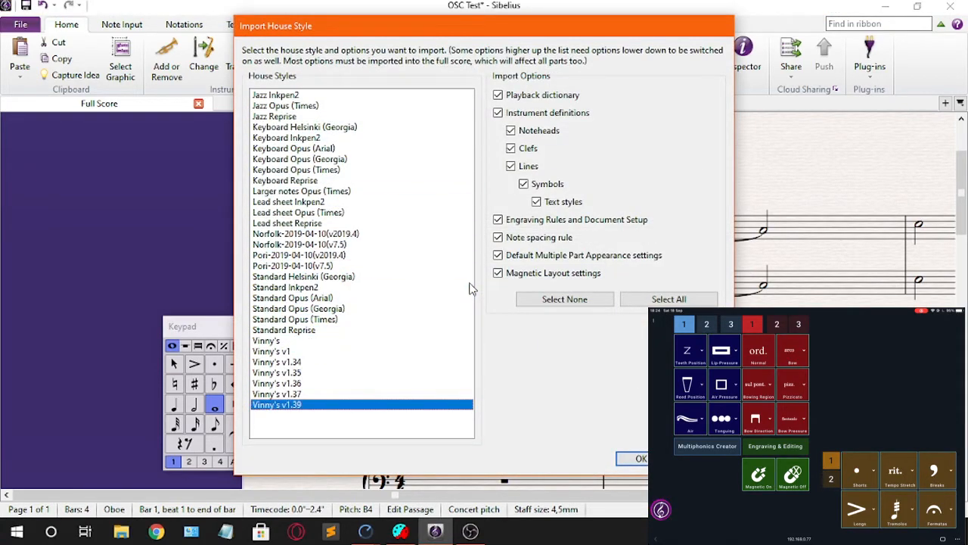
key(Return)
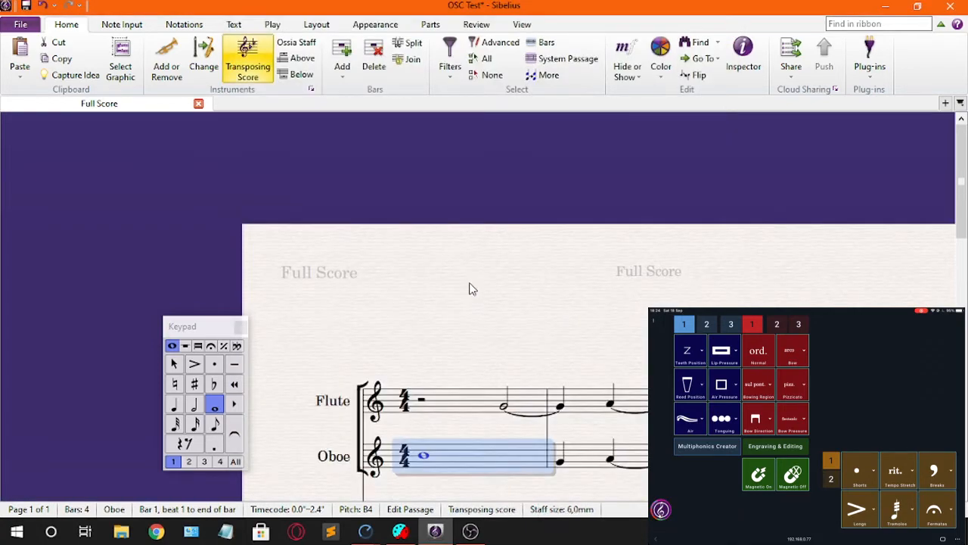
Step: Add an open square air-pressure symbol above the Oboe's first note and turn off its Magnetic Layout
scroll(469, 288, down, 1)
scroll(467, 412, down, 1)
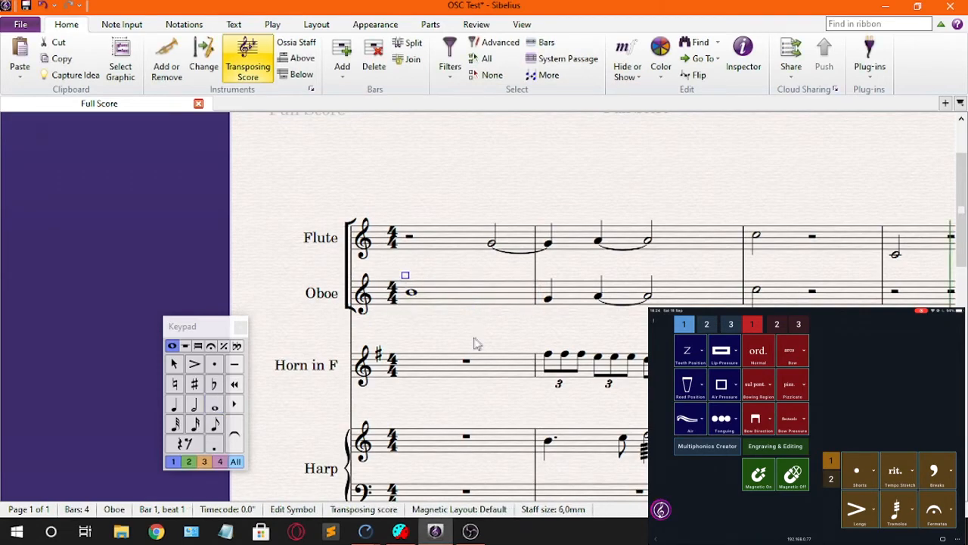
click(488, 324)
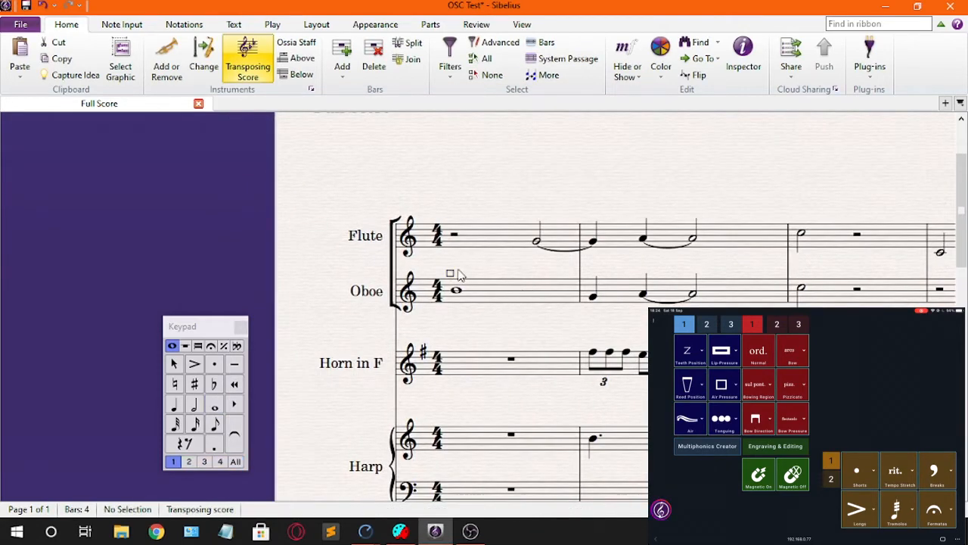
drag(457, 269, 472, 269)
click(466, 273)
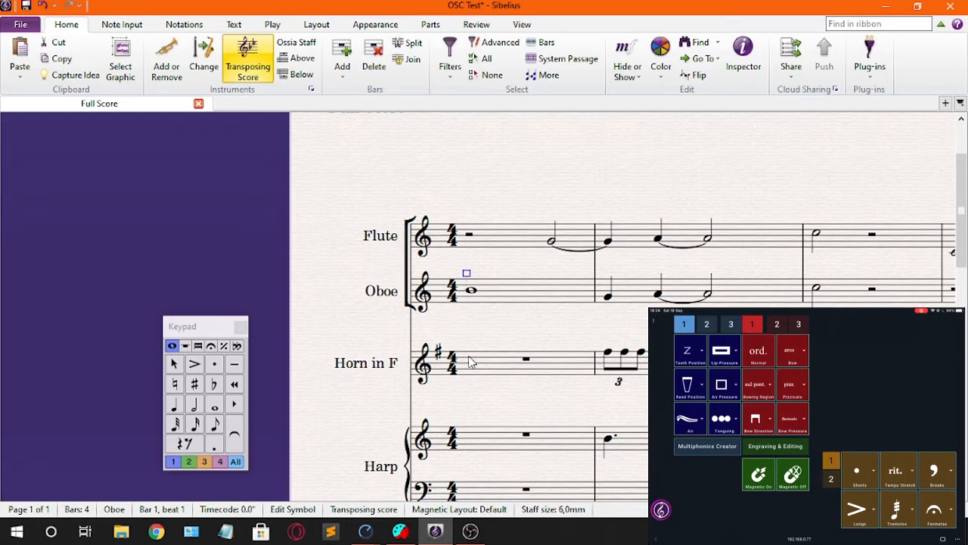
key(ctrl+shift+m)
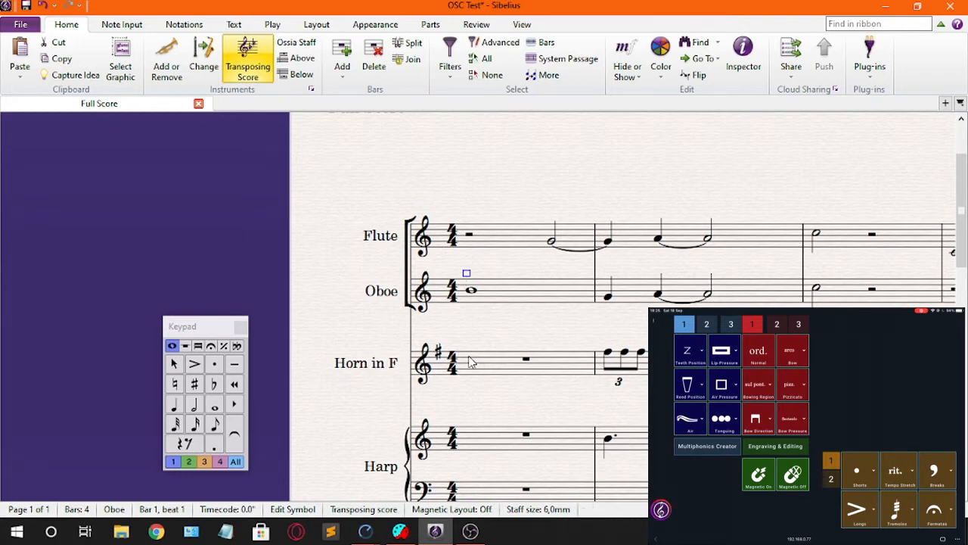
Step: Move the open square symbol onto the Oboe's first note, then back above the staff
drag(466, 274, 472, 288)
scroll(471, 316, up, 2)
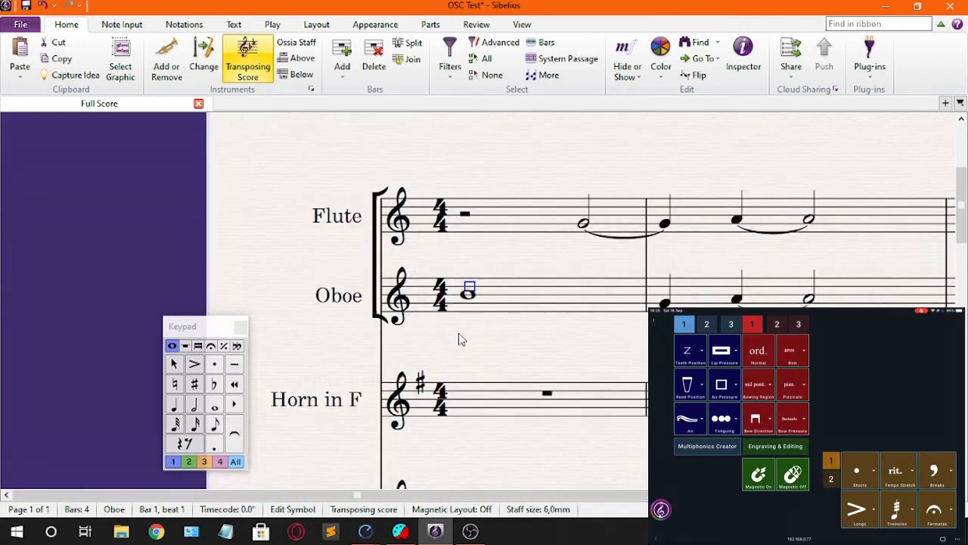
scroll(459, 338, up, 3)
drag(463, 289, 450, 255)
scroll(464, 279, down, 2)
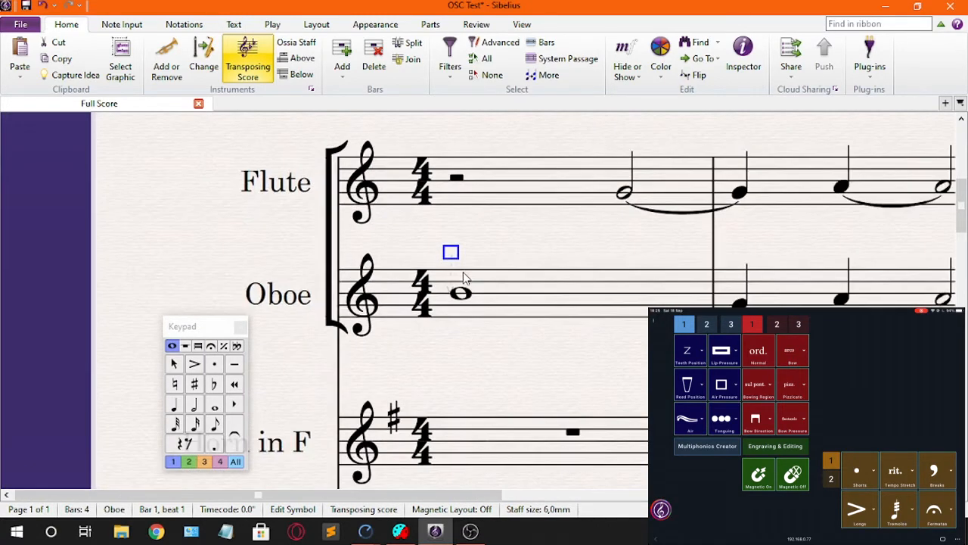
drag(475, 346, 448, 350)
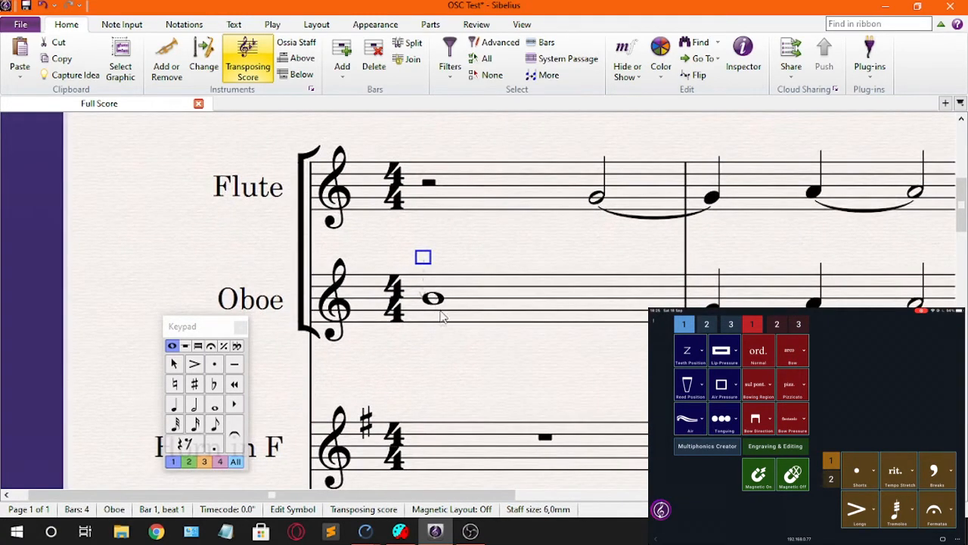
Step: Delete the open square symbol above the Oboe's first note
click(470, 319)
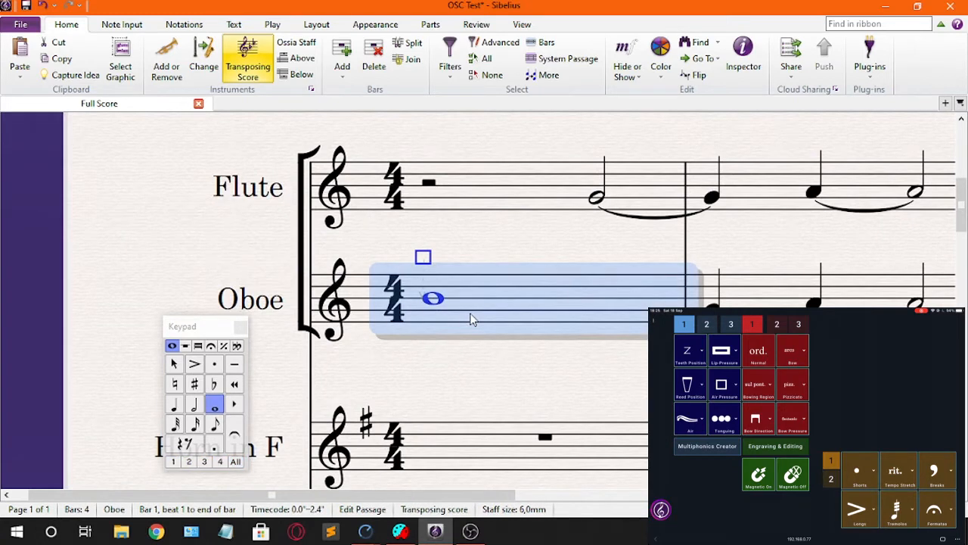
key(Escape)
click(424, 258)
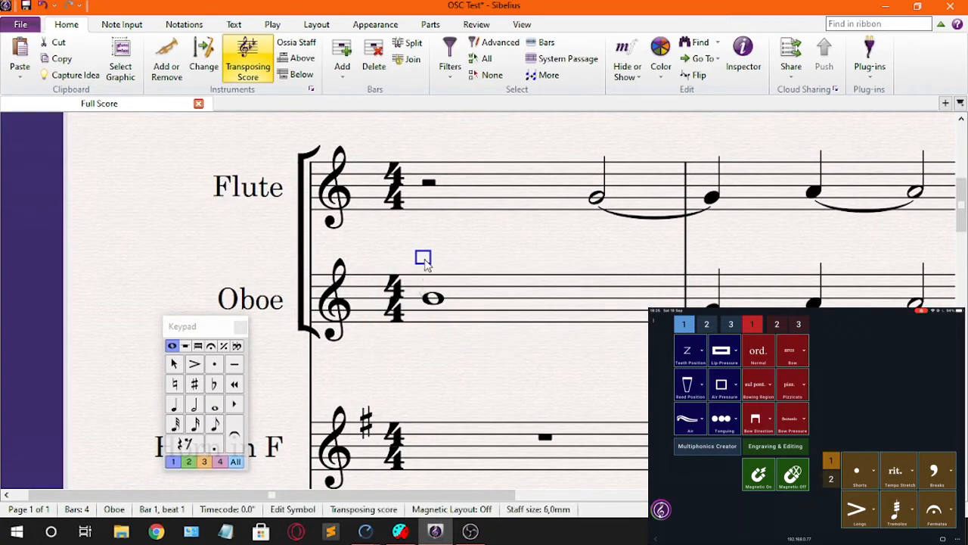
key(Delete)
Step: Add a filled square air-pressure symbol above the whole note in the Oboe's first bar
click(483, 296)
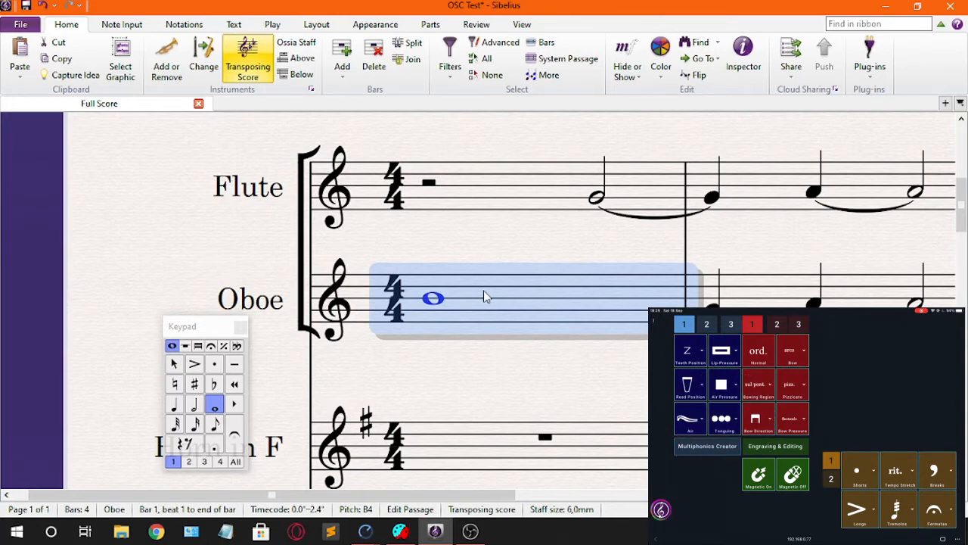
click(438, 338)
click(425, 263)
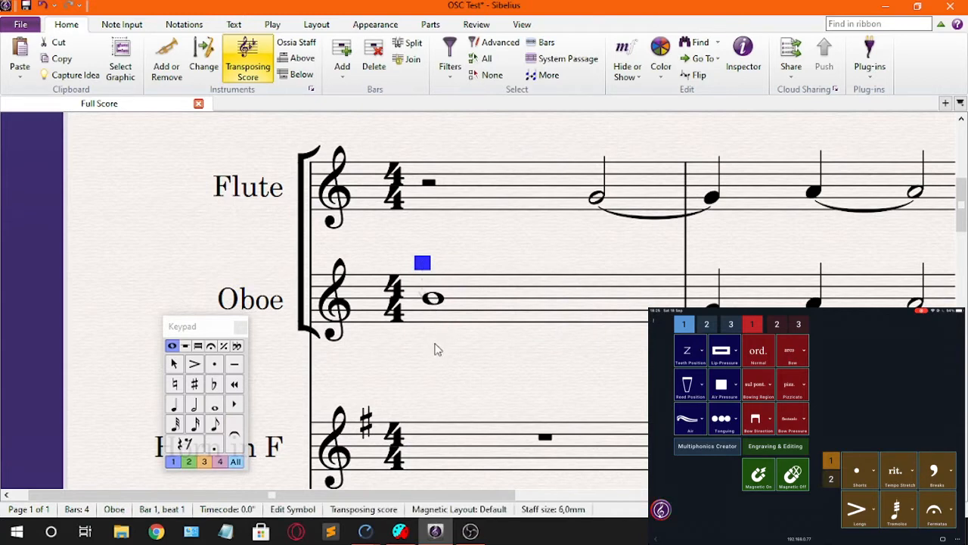
Step: Delete the filled square symbol above the Oboe's first note and undo the deletion
click(437, 340)
click(424, 262)
key(Delete)
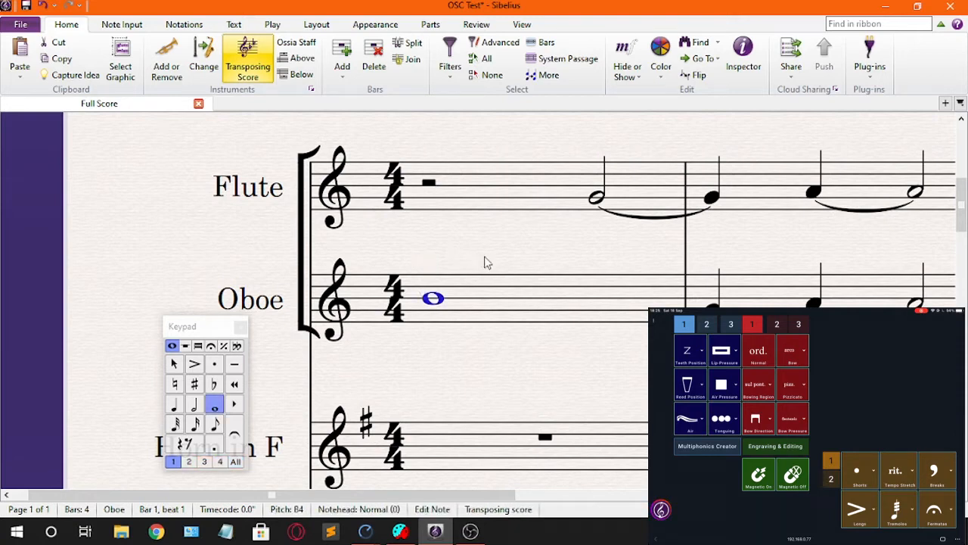
key(ctrl+z)
key(Escape)
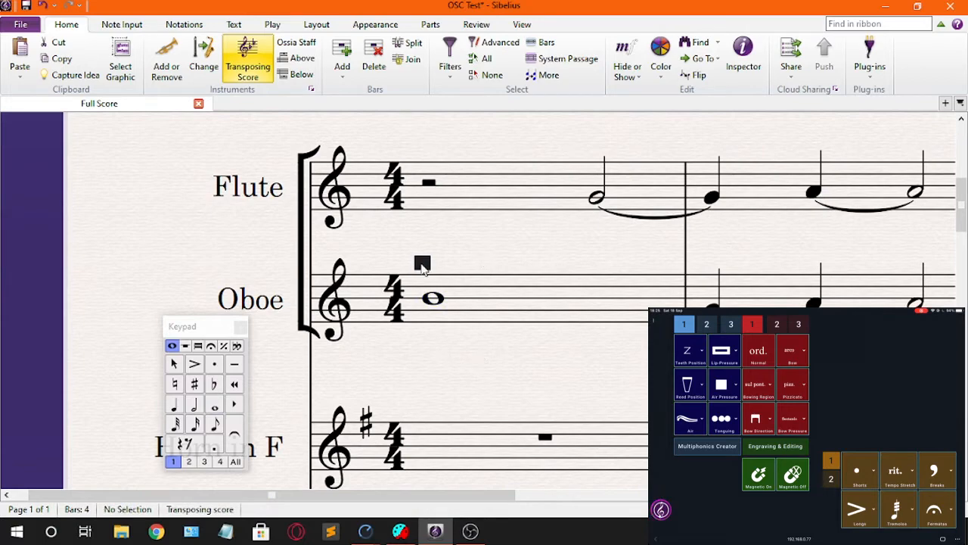
Step: Shift the filled square symbol slightly to the right above the Oboe's first note
drag(423, 264, 442, 264)
scroll(454, 305, down, 3)
drag(532, 295, 543, 294)
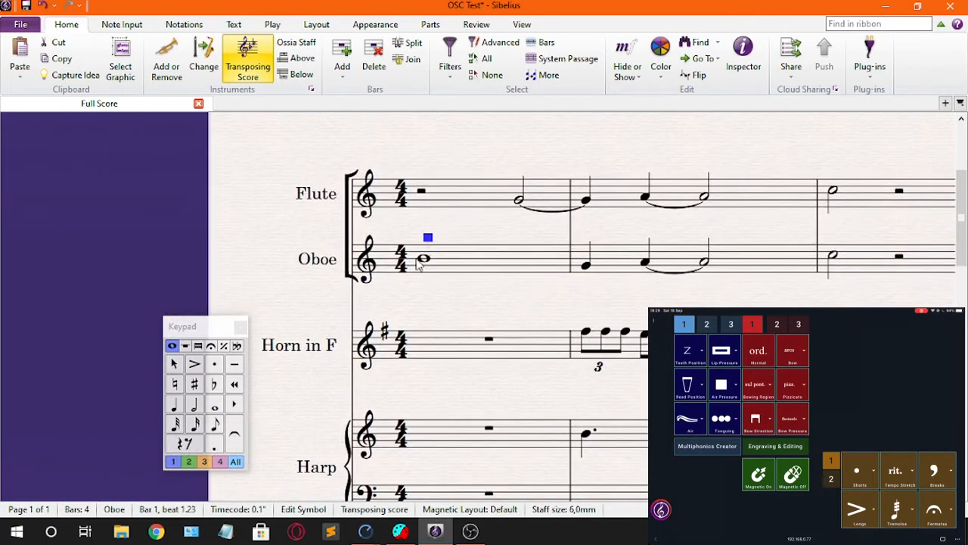
Step: Add a half-filled circle key symbol to the Oboe's first bar and place it below the staff under the whole note
click(456, 262)
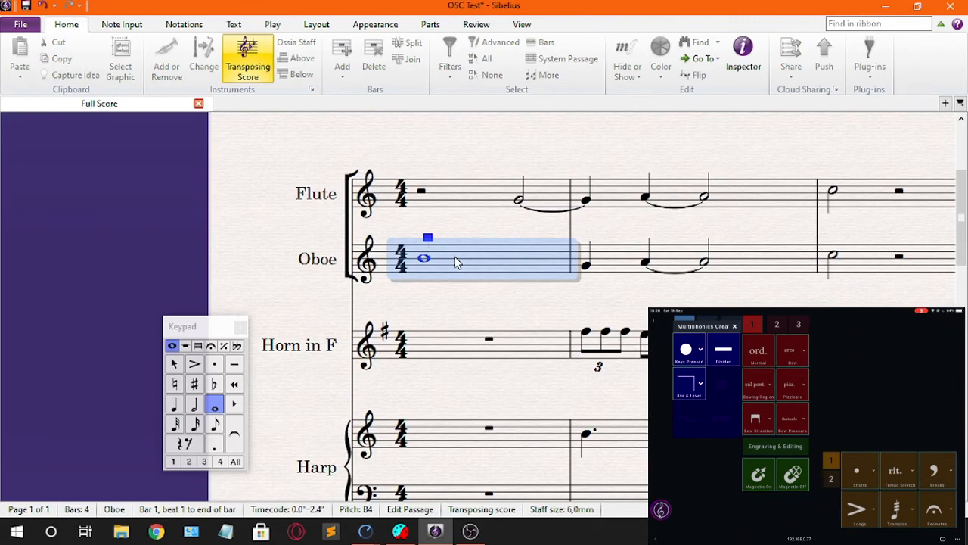
key(Return)
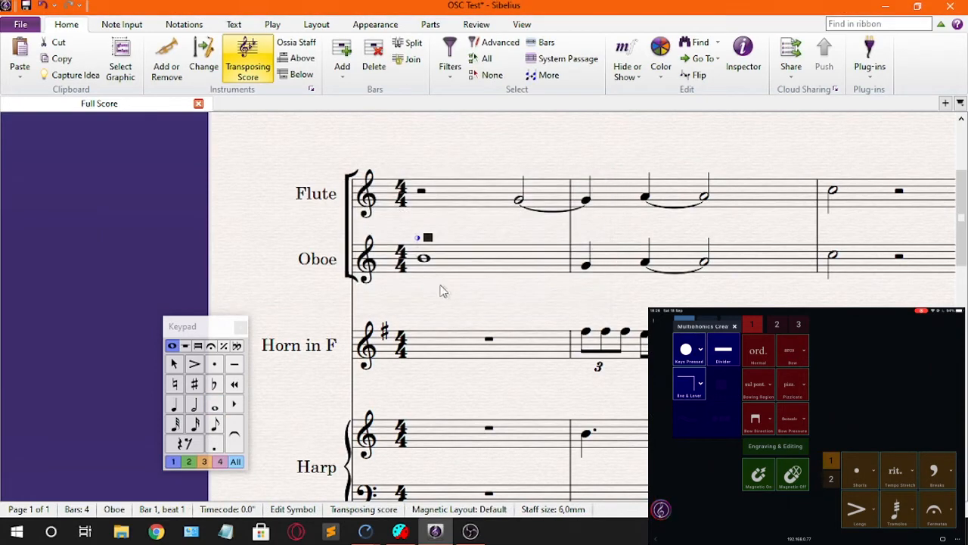
scroll(401, 278, up, 3)
drag(377, 308, 413, 320)
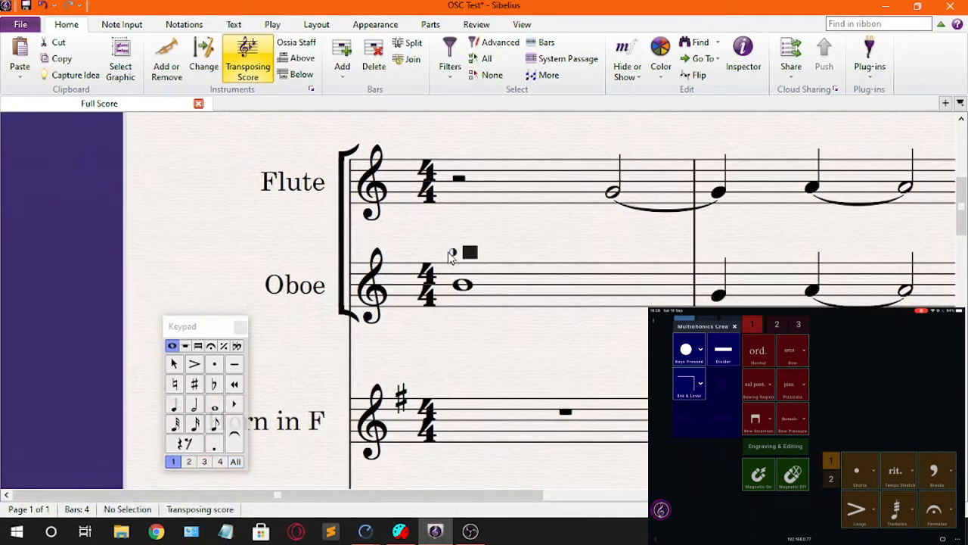
drag(450, 253, 447, 311)
click(450, 311)
drag(482, 404, 462, 271)
scroll(447, 308, up, 1)
drag(446, 309, 445, 330)
drag(416, 281, 424, 281)
Step: Add a filled circle key symbol to the Oboe's first bar and place it directly beneath the half-filled circle
click(463, 263)
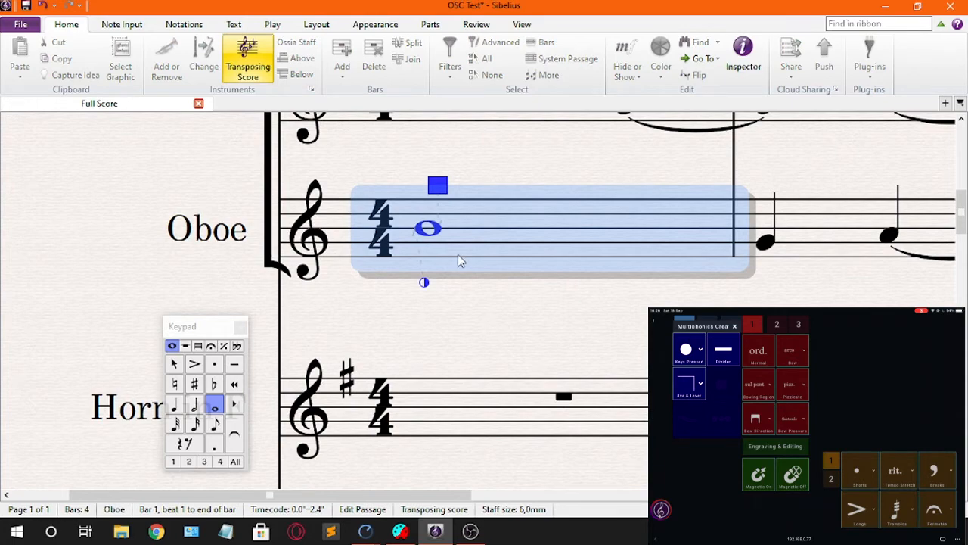
key(Escape)
drag(419, 182, 417, 363)
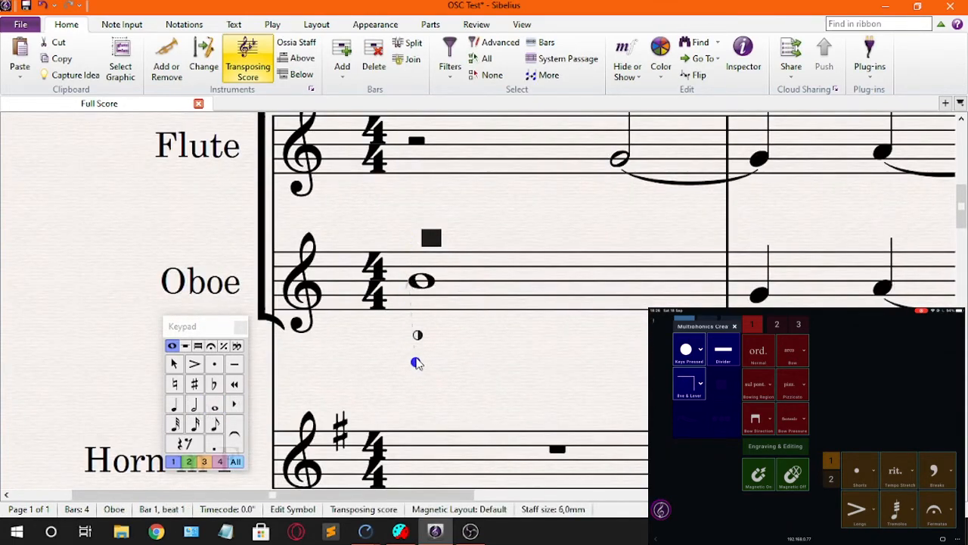
key(Escape)
Step: Add an open circle key symbol to the Oboe's first bar and place it between the half-filled and filled circles
click(478, 286)
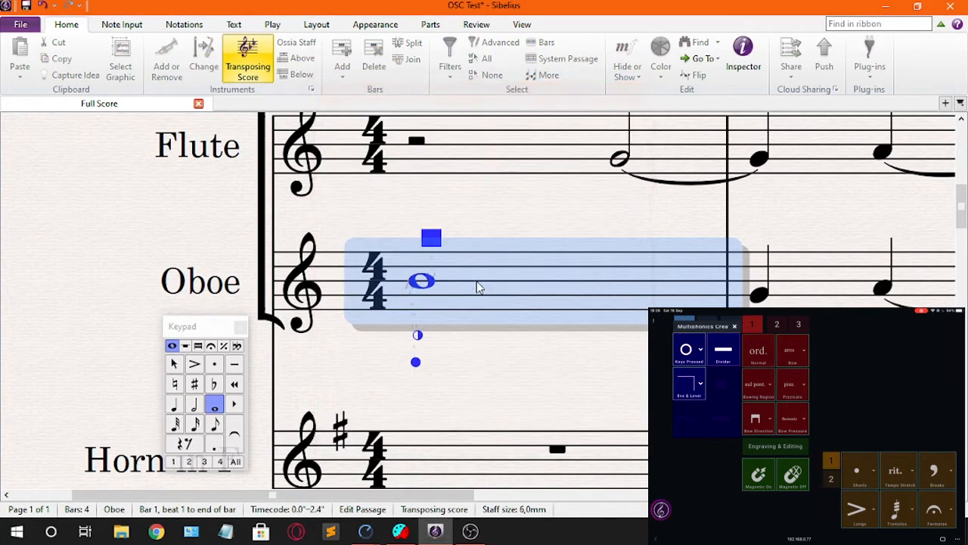
drag(408, 239, 434, 304)
click(450, 362)
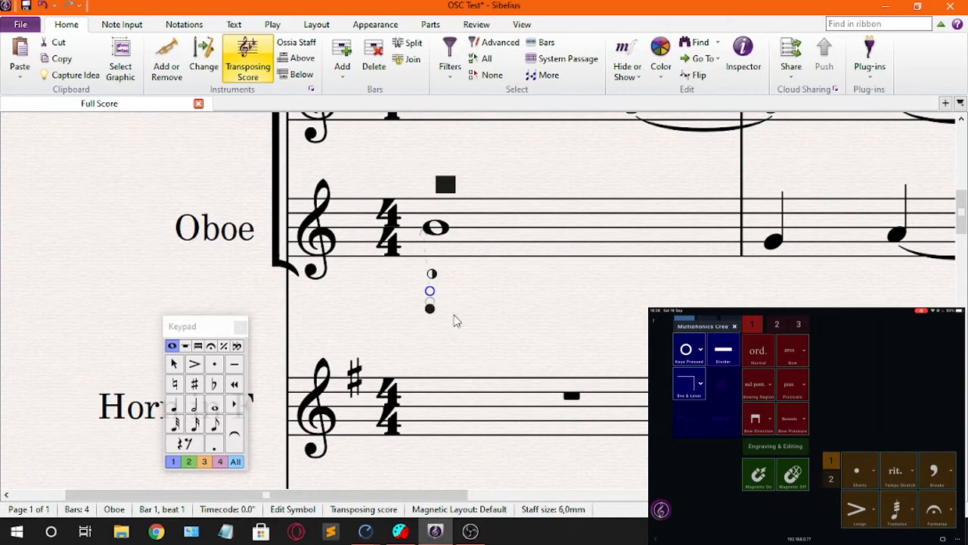
Step: Turn off Magnetic Layout for the three circle key symbols below the Oboe's first note
click(510, 341)
drag(505, 335, 399, 273)
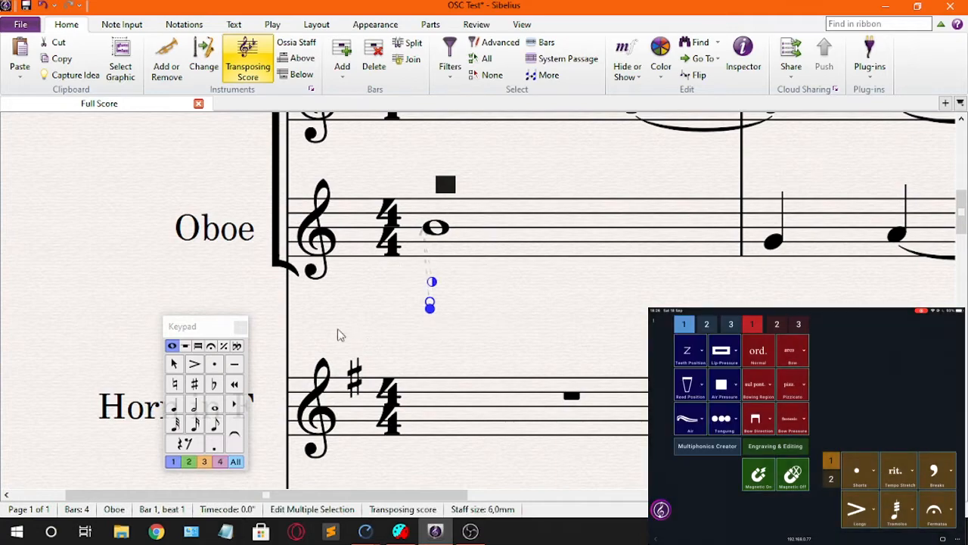
click(493, 312)
Step: Move the open circle and the filled circle up into a tight stack beneath the half-filled circle
scroll(493, 311, up, 2)
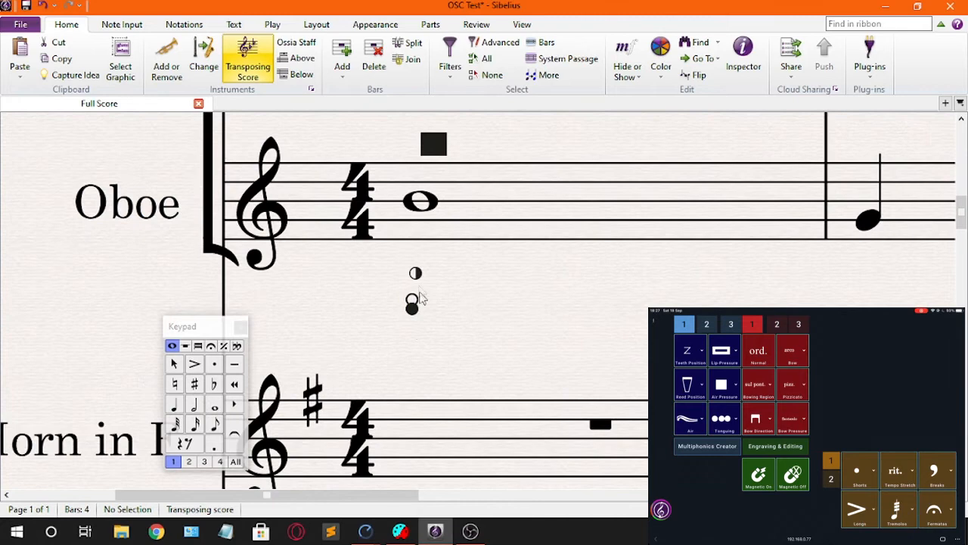
click(415, 273)
click(412, 297)
mouse_move(413, 297)
mouse_down()
mouse_move(413, 285)
mouse_move(417, 302)
mouse_up()
click(413, 304)
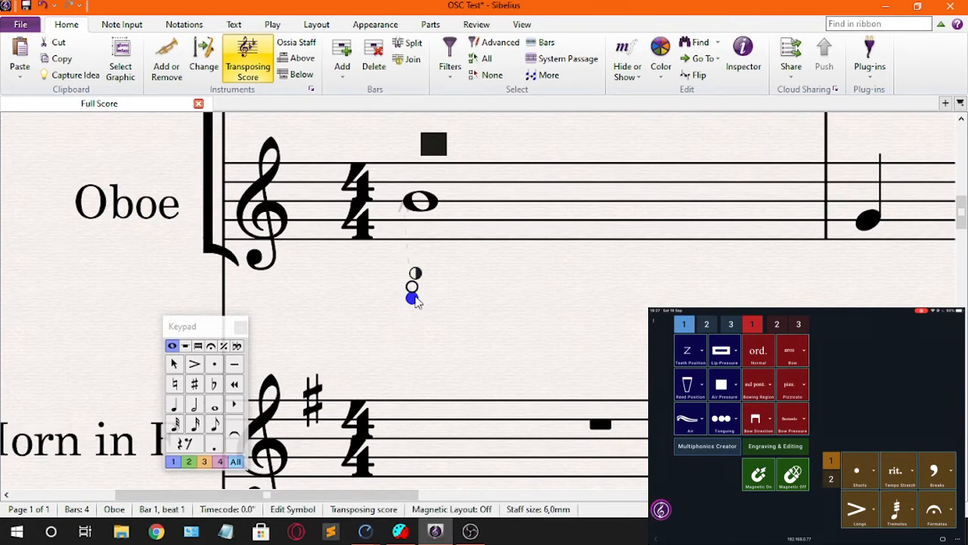
key(Escape)
Step: Align the half-filled, open and filled circle symbols in one vertical column below the Oboe's first note
click(415, 272)
click(447, 335)
drag(446, 335, 409, 273)
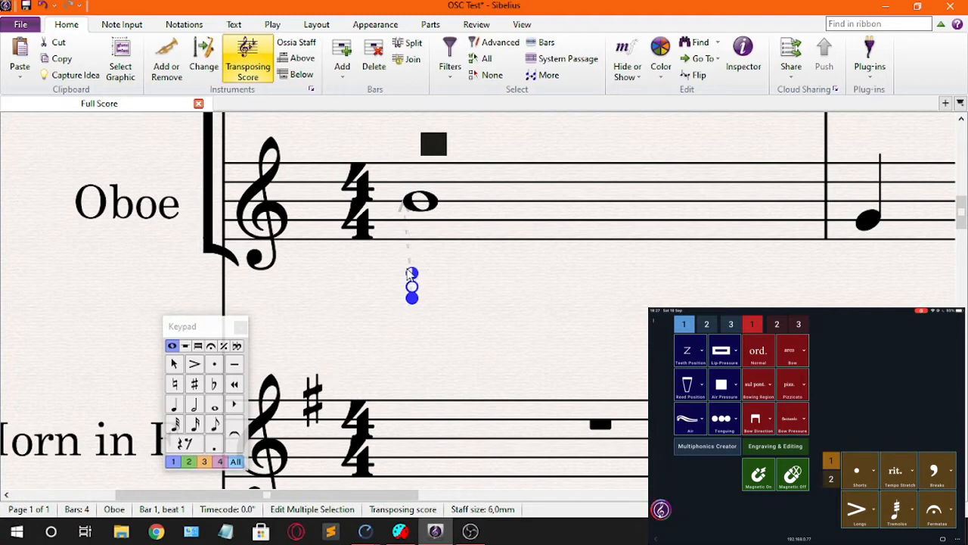
click(438, 344)
Step: Copy the column of three circle key symbols and place the copy beneath the original, leaving a gap between them
drag(424, 316, 400, 255)
click(420, 338)
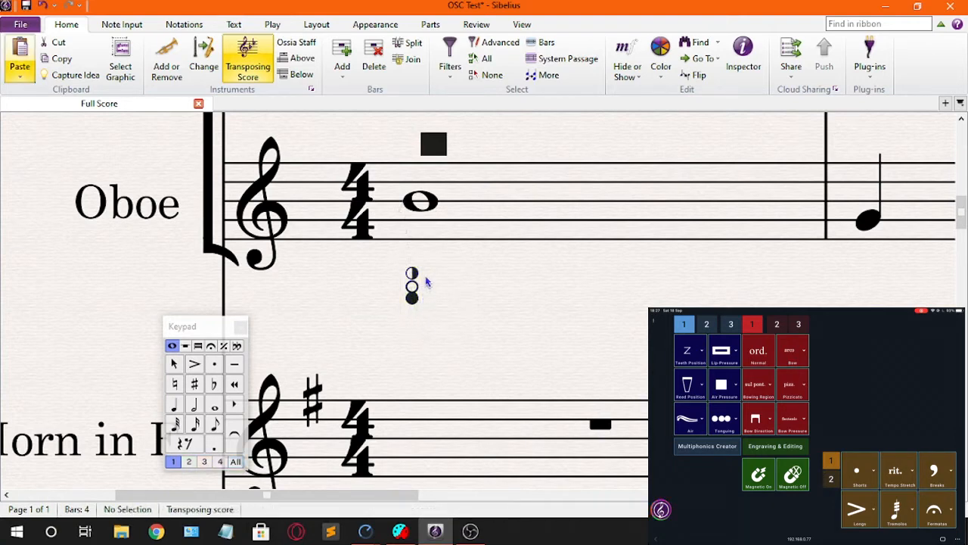
click(415, 320)
drag(415, 320, 413, 356)
key(Escape)
Step: Add a divider symbol to the Oboe's first bar and place it between the two columns of circle key symbols
click(529, 215)
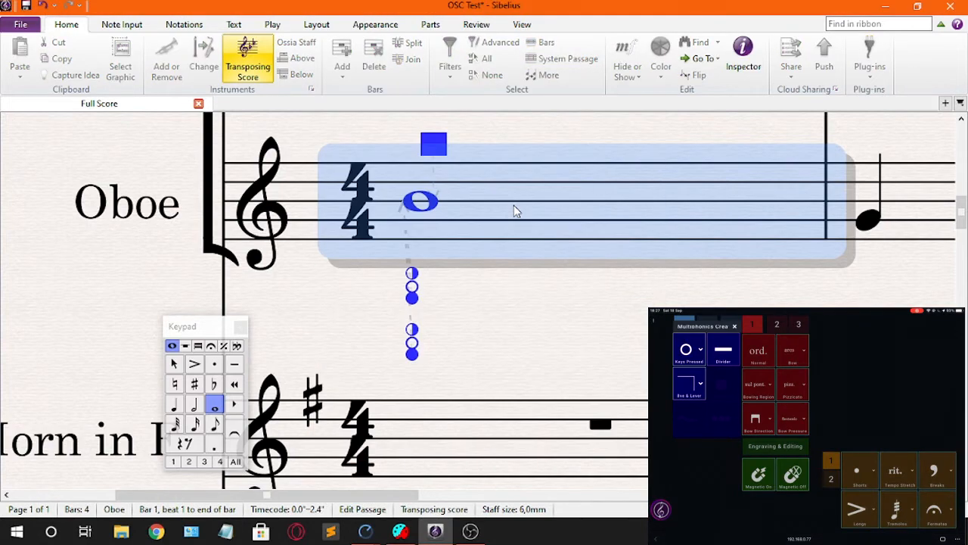
key(Escape)
drag(388, 141, 416, 327)
click(455, 325)
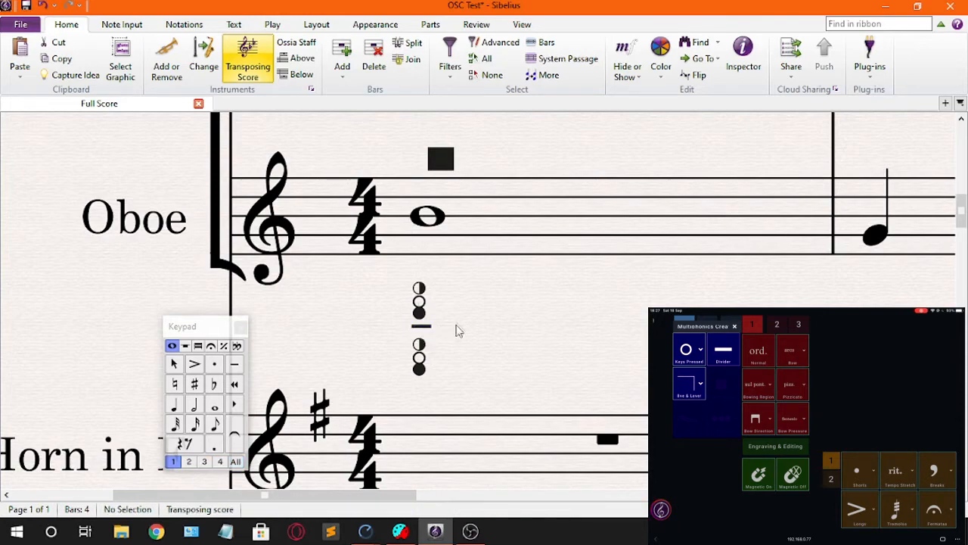
scroll(442, 402, down, 1)
scroll(442, 384, down, 1)
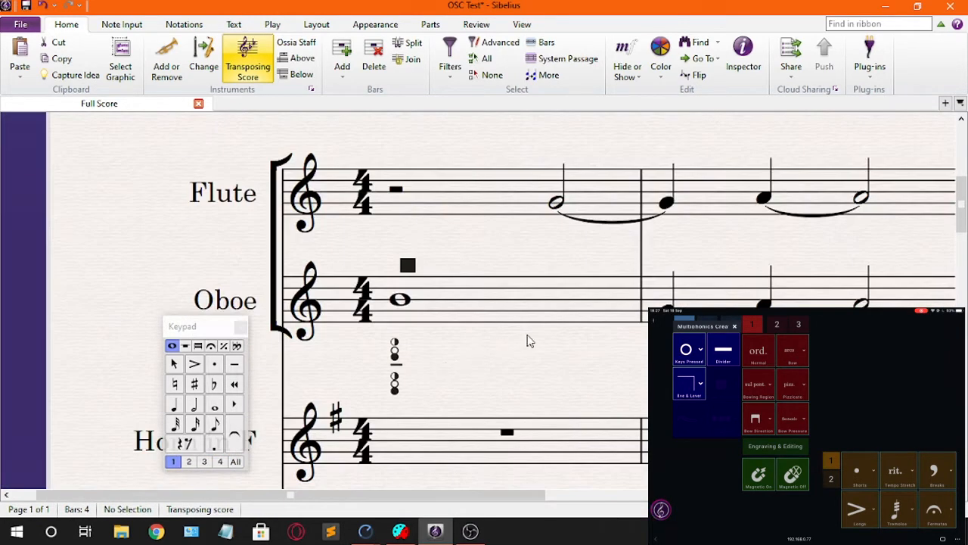
drag(551, 368, 541, 319)
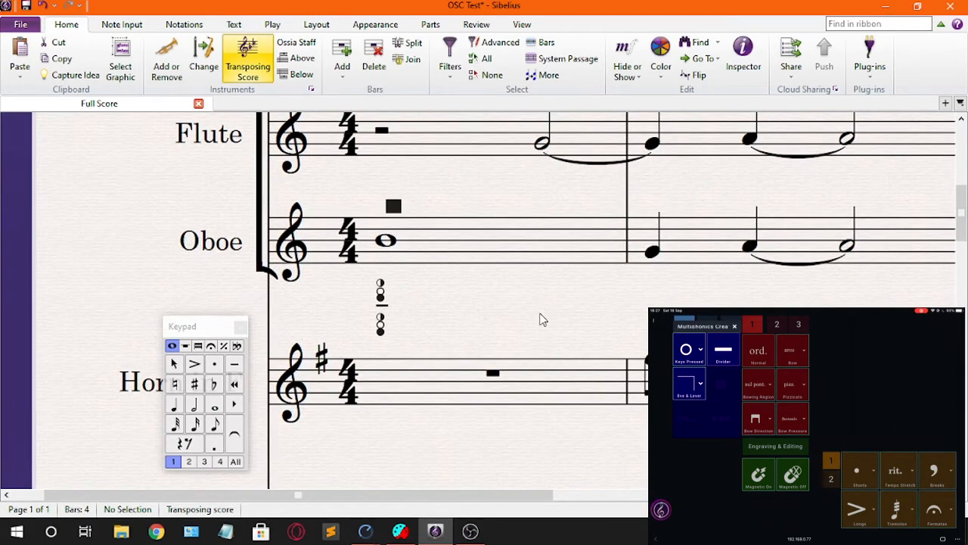
drag(485, 321, 529, 382)
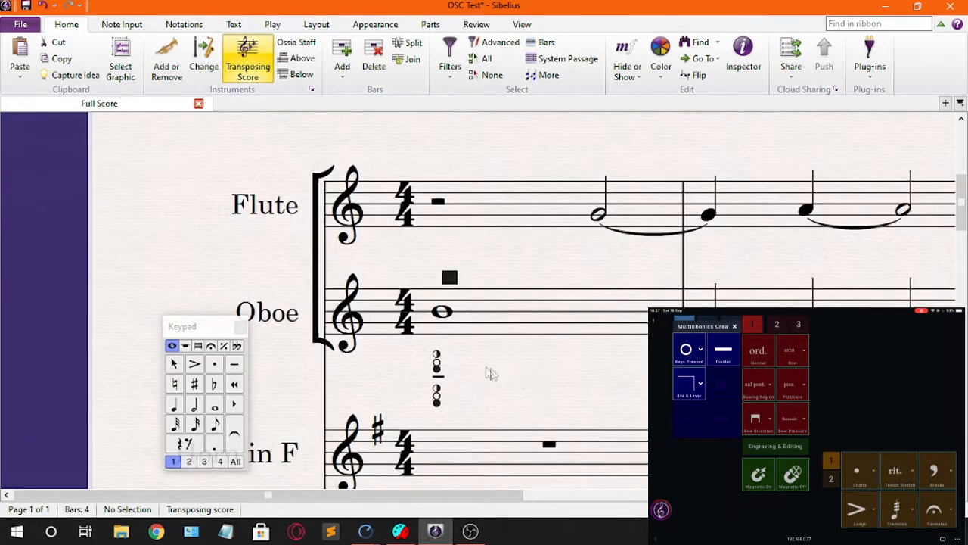
drag(485, 348, 515, 345)
Step: Add a reed position symbol to the Oboe's first bar and place it just right of the filled square
click(548, 302)
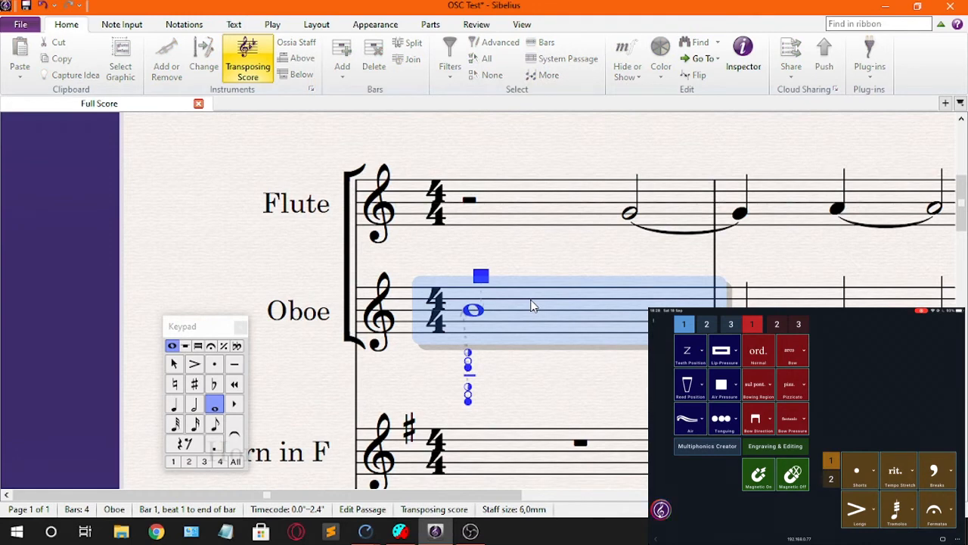
key(Escape)
drag(463, 277, 502, 277)
key(Escape)
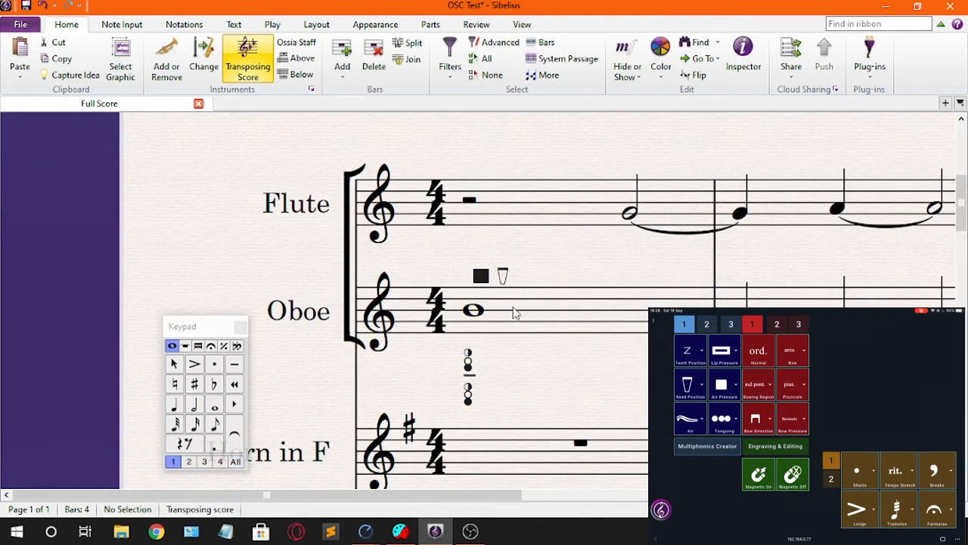
Step: Add a plectrum symbol line above bar 2 of the Harp's upper staff and shorten its end to before the barline
drag(524, 382, 461, 380)
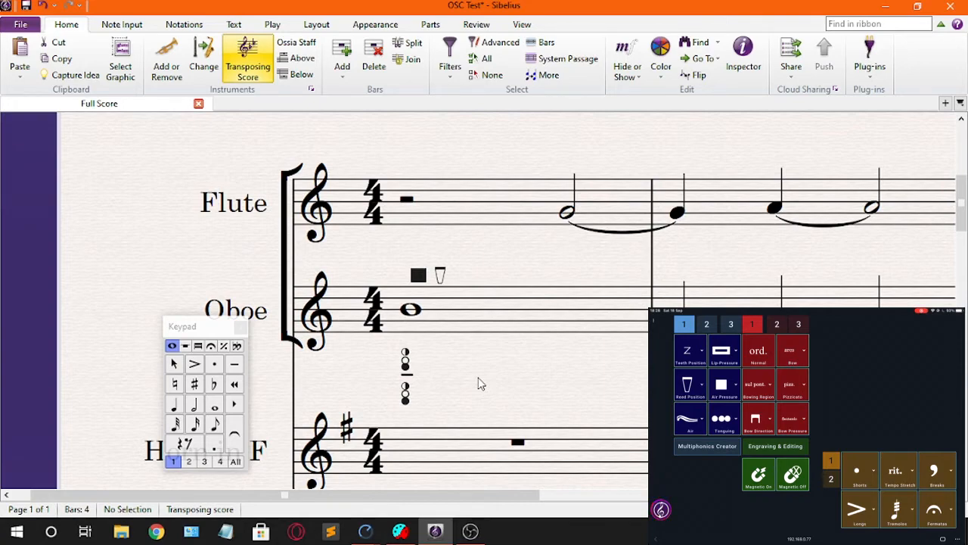
drag(478, 383, 437, 352)
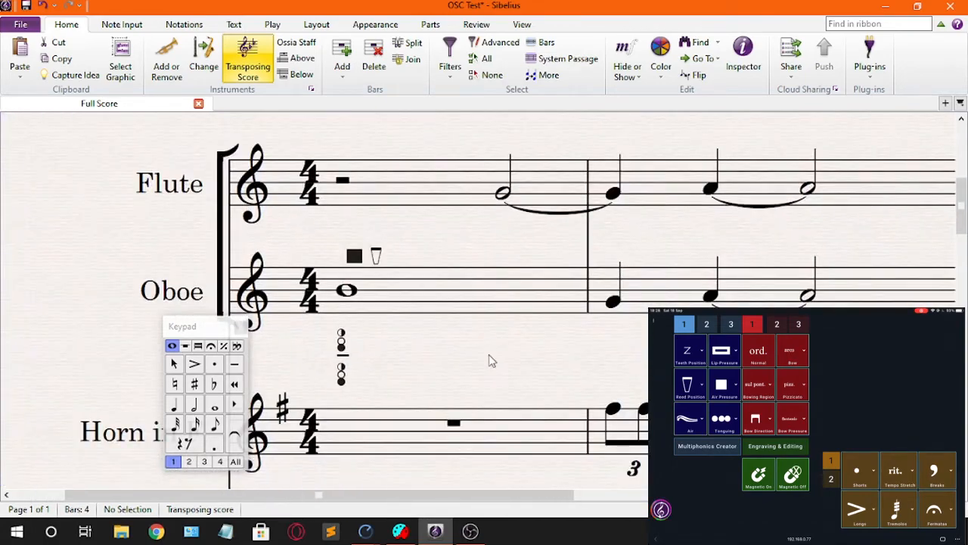
scroll(494, 355, down, 2)
scroll(495, 354, down, 2)
drag(514, 350, 476, 347)
scroll(476, 346, down, 6)
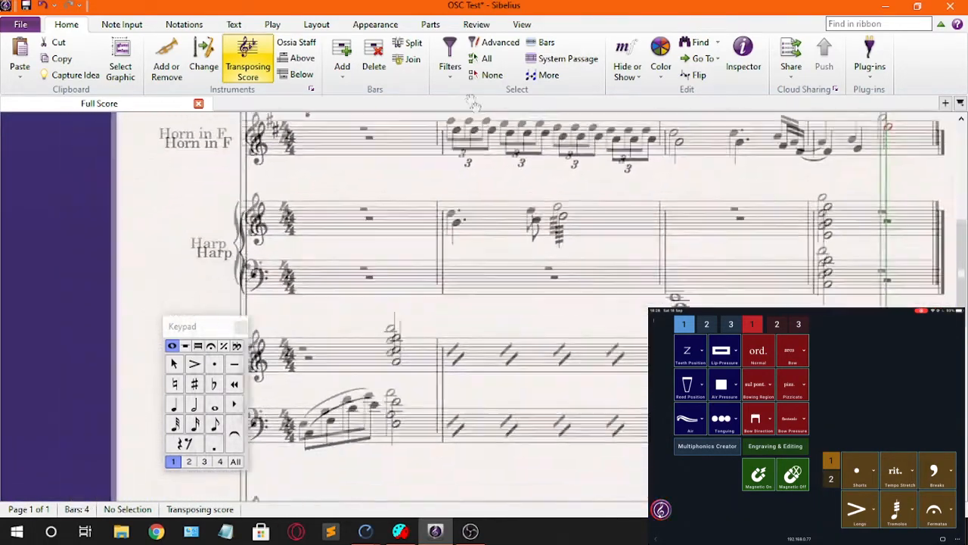
scroll(532, 274, up, 4)
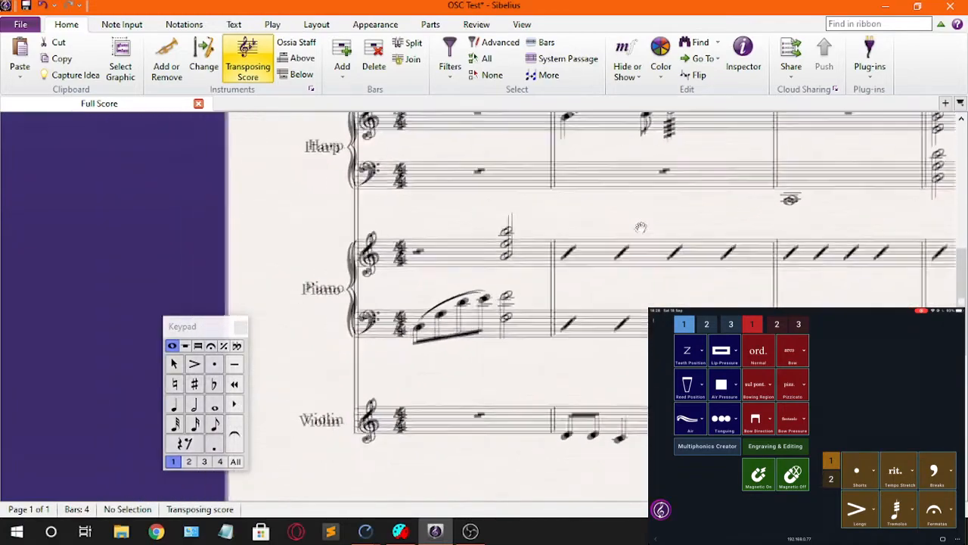
drag(583, 211, 380, 411)
click(528, 314)
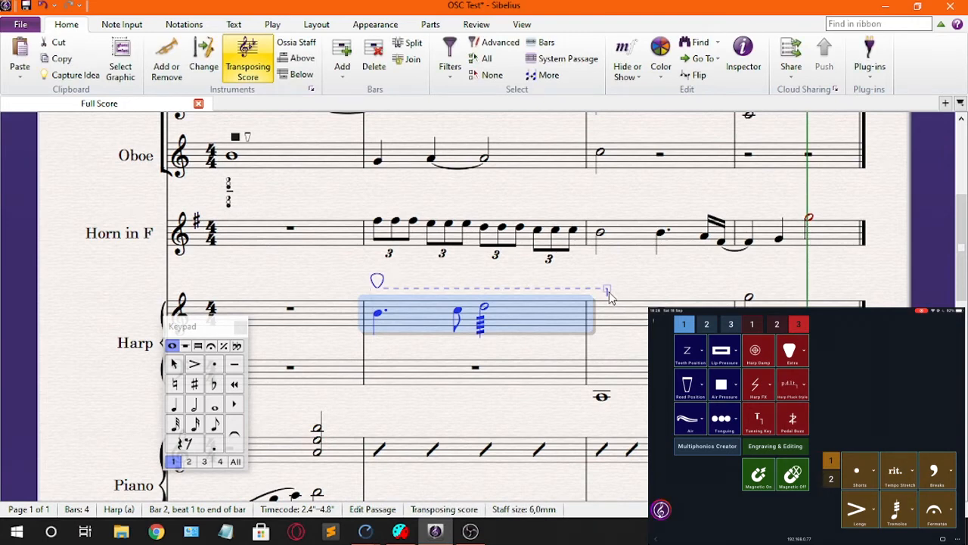
drag(609, 291, 568, 295)
key(Escape)
Step: Add a zigzag Harp FX symbol to bar 3 of the Harp's lower staff and place it beneath the low whole note
drag(556, 349, 527, 319)
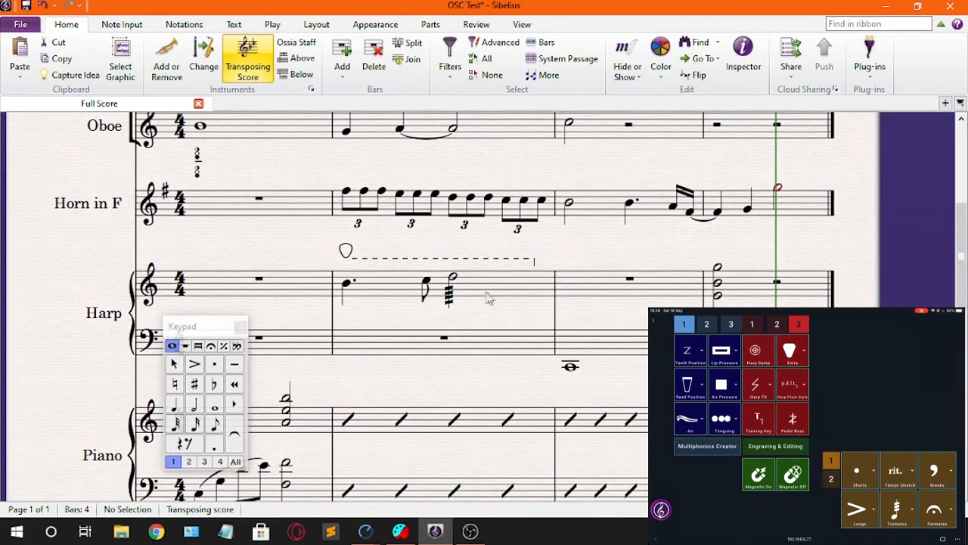
drag(504, 327, 421, 261)
click(523, 280)
click(519, 321)
click(511, 295)
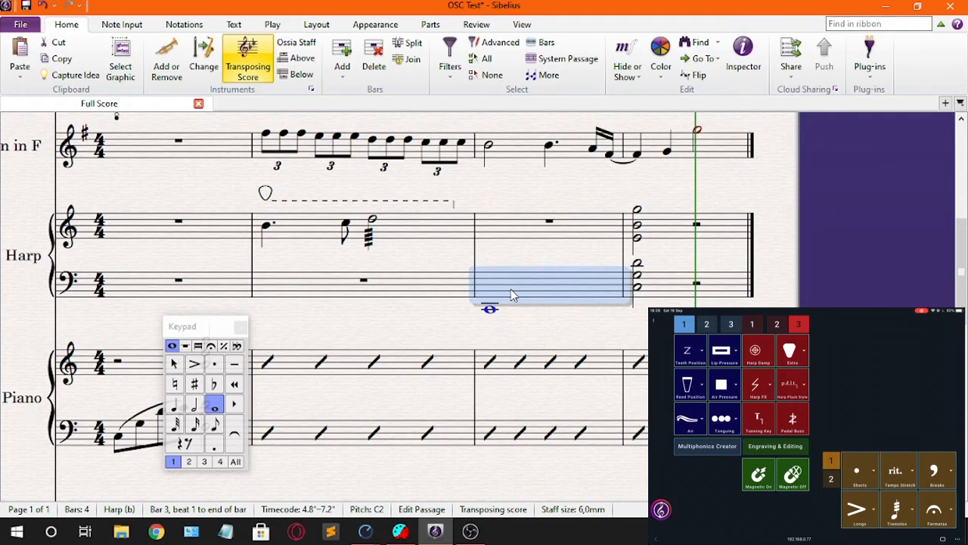
key(z)
click(495, 257)
drag(494, 254, 497, 335)
key(Escape)
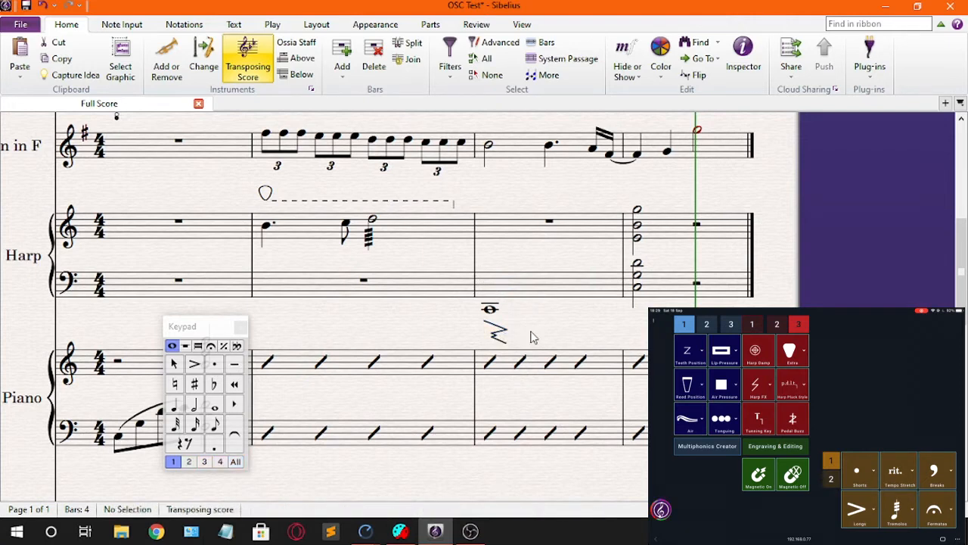
Step: Shift the zigzag Harp FX symbol slightly to the left beneath the whole note in bar 3
click(507, 365)
key(Escape)
click(490, 335)
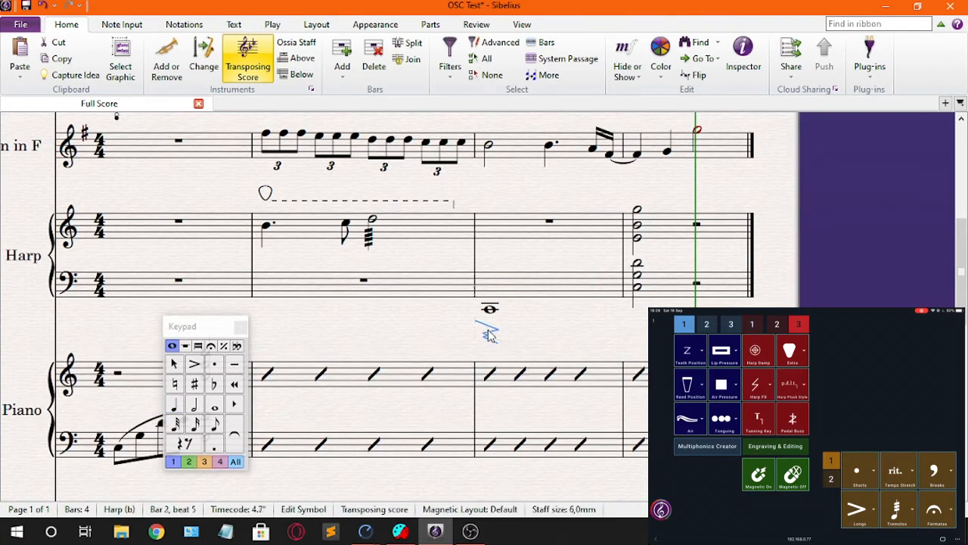
click(524, 330)
drag(535, 328, 516, 332)
click(473, 332)
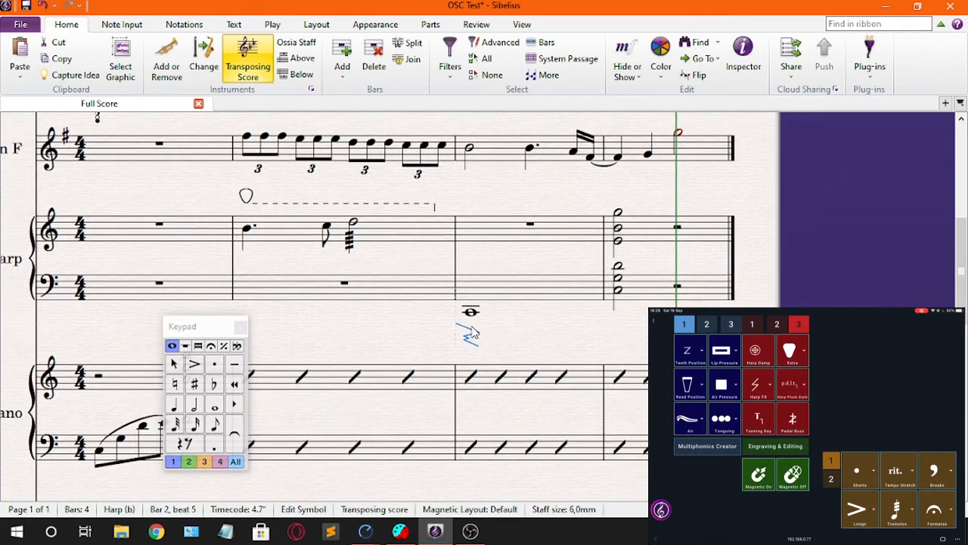
key(Escape)
Step: Add a harp damp symbol to the Harp's bar 3 and place it between the two staves, just after beat 3
click(534, 297)
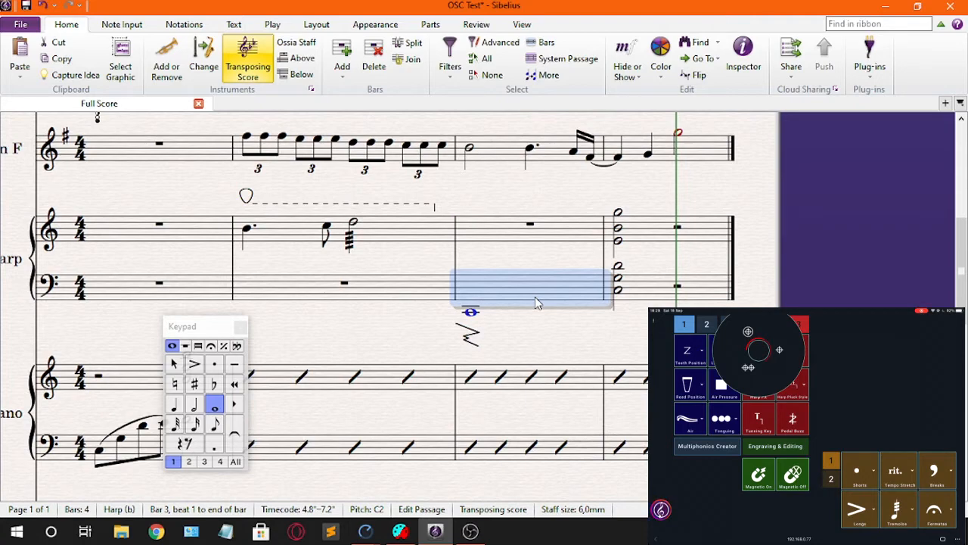
key(Return)
click(474, 263)
drag(468, 259, 520, 263)
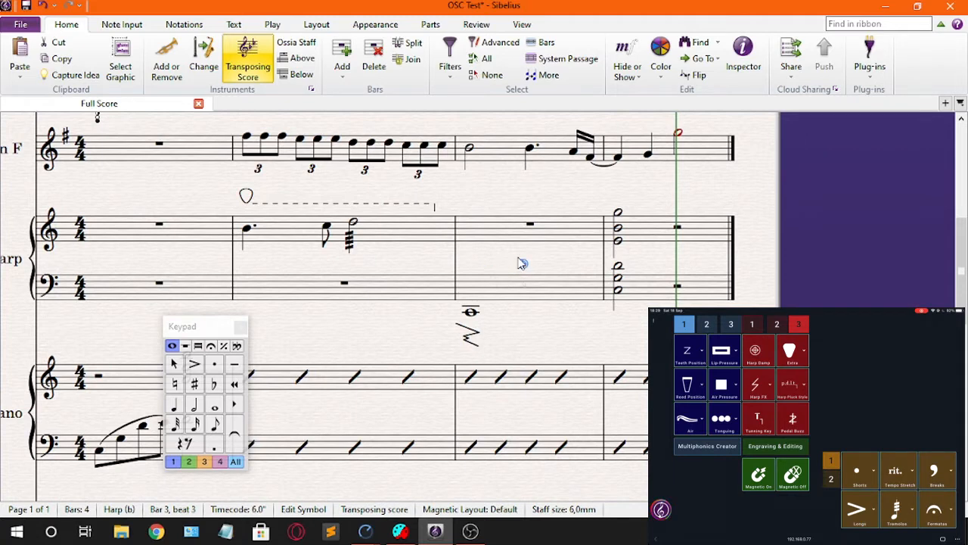
click(553, 281)
drag(521, 266, 545, 271)
Step: Apply an arpeggio line to the Harp chords on both staves at the start of bar 4
drag(584, 335, 465, 350)
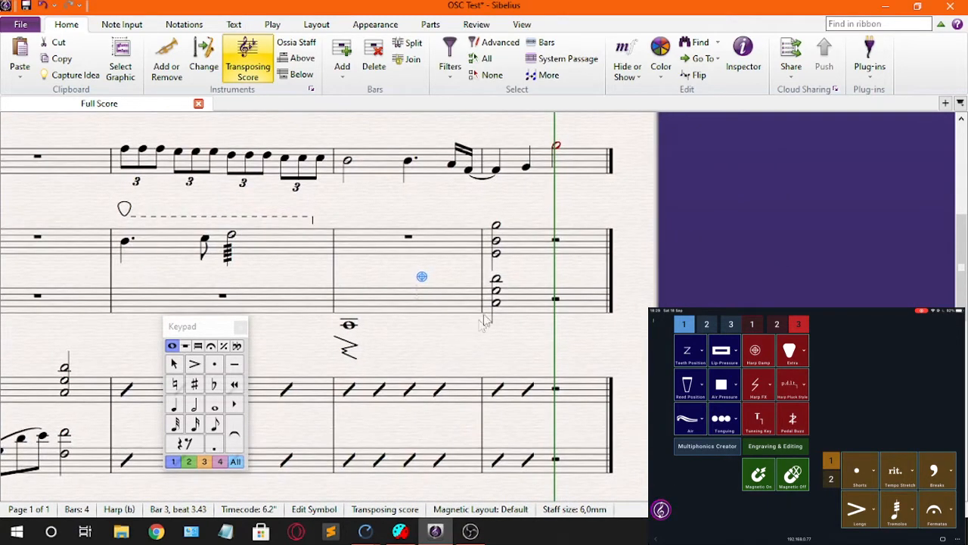
click(507, 307)
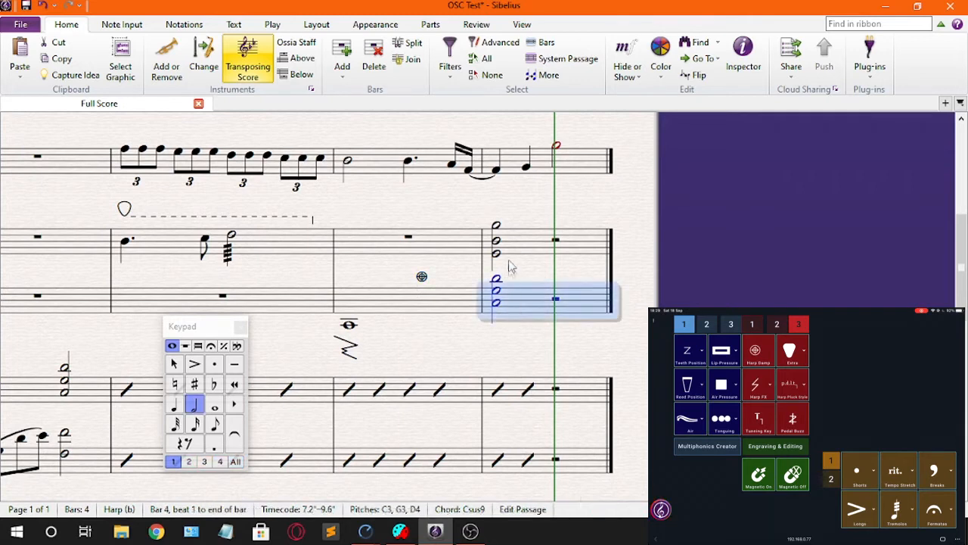
shift+click(508, 242)
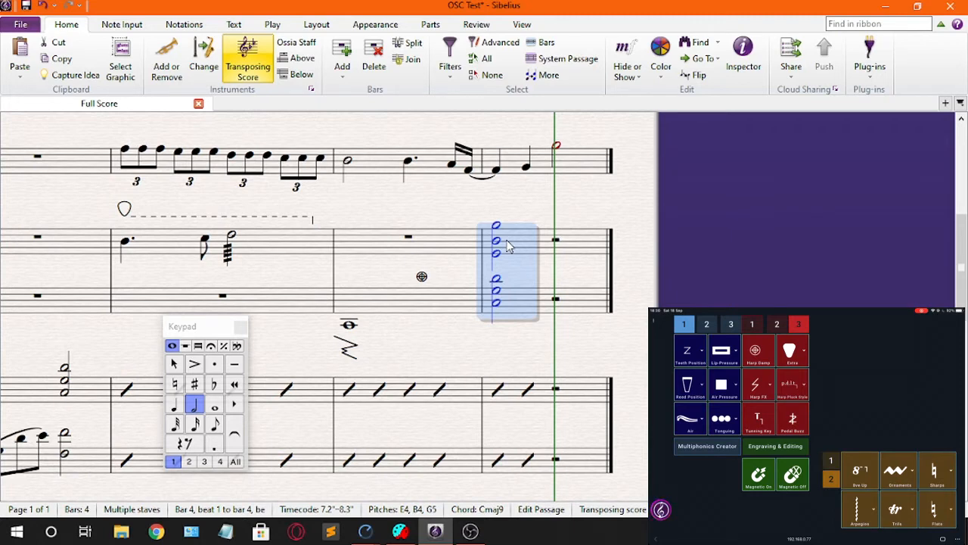
key(F11)
key(KP_Divide)
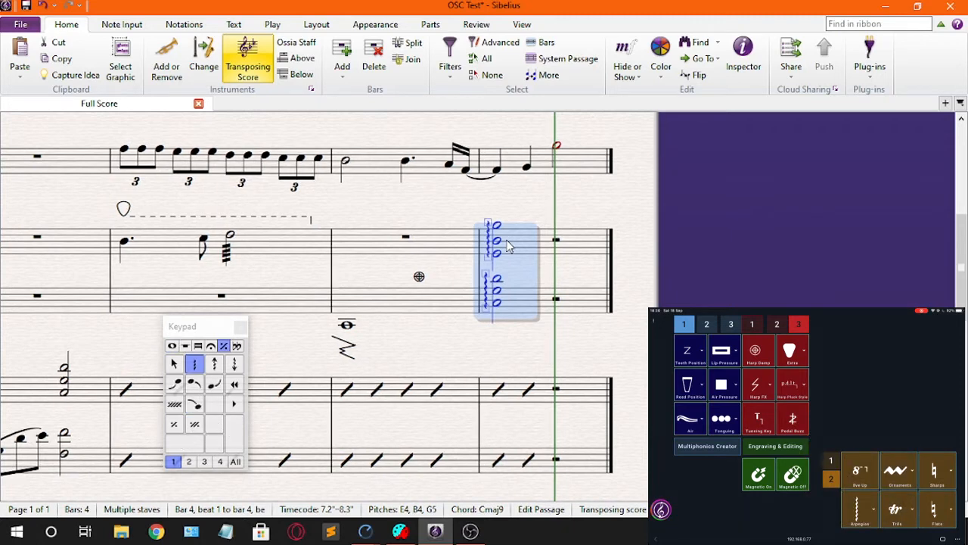
click(402, 360)
Step: Apply a square fermata to beat 3 of bar 4 on every staff, from the Violin up to the Flute
drag(421, 351, 386, 332)
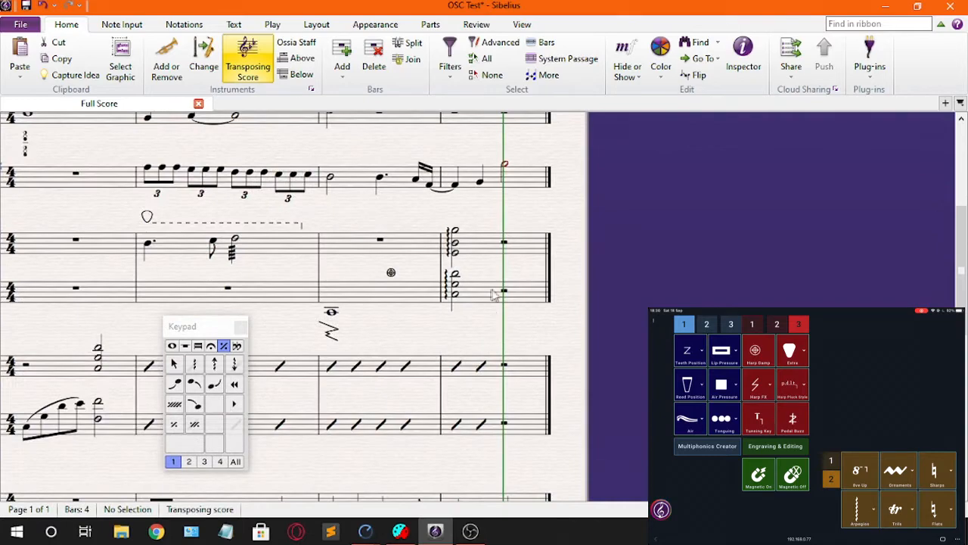
scroll(494, 295, down, 3)
click(506, 308)
scroll(507, 307, up, 1)
scroll(510, 318, up, 5)
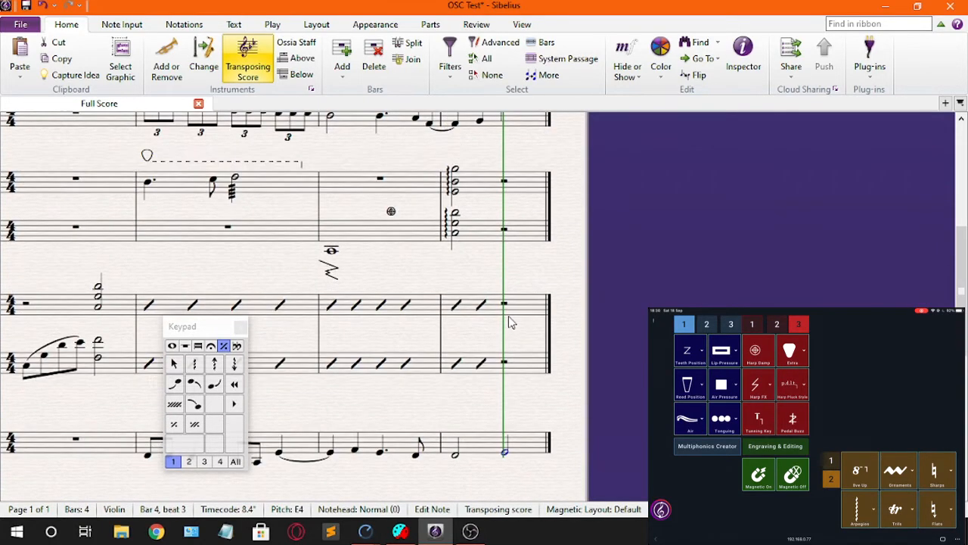
scroll(509, 321, up, 1)
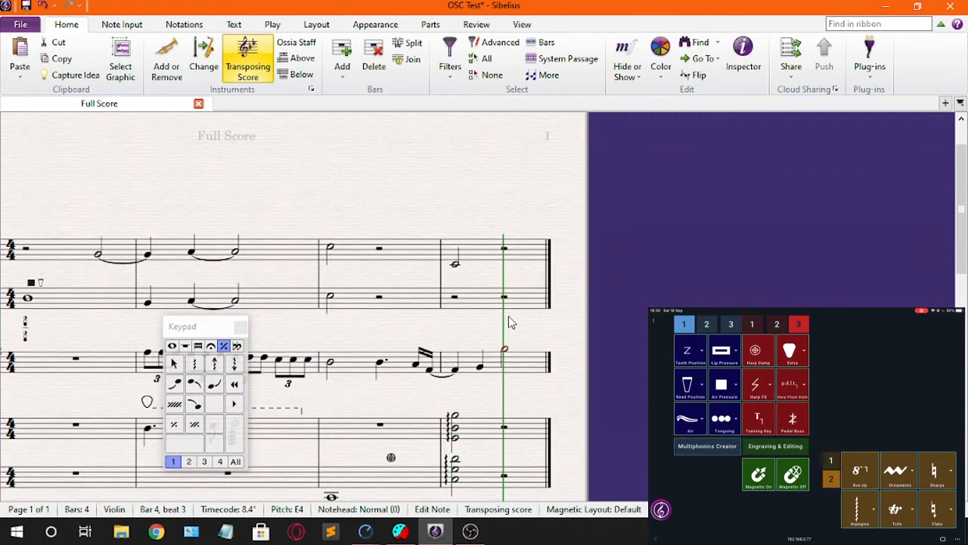
key(shift+Up)
key(shift+Up)
key(shift+Up)
key(shift+Up)
key(shift+Up)
key(shift+Up)
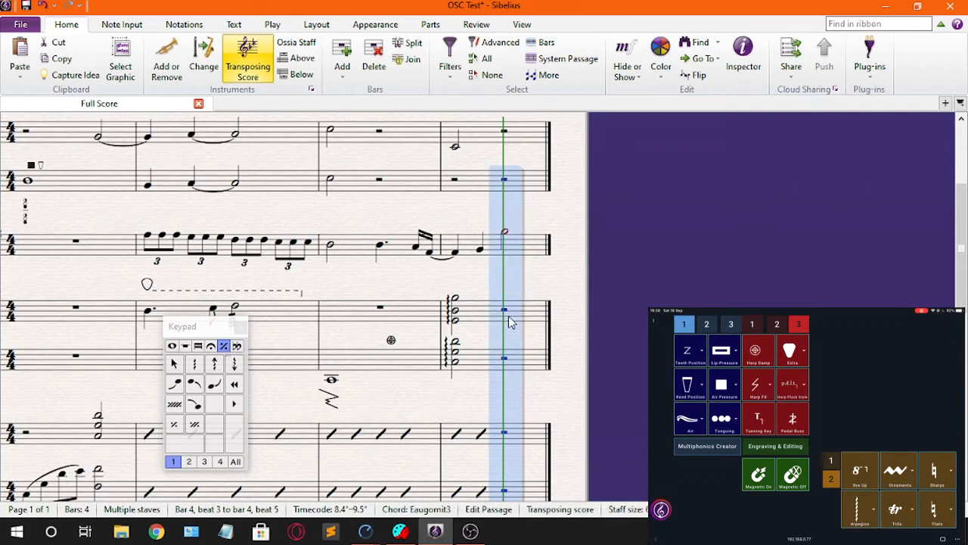
key(shift+Up)
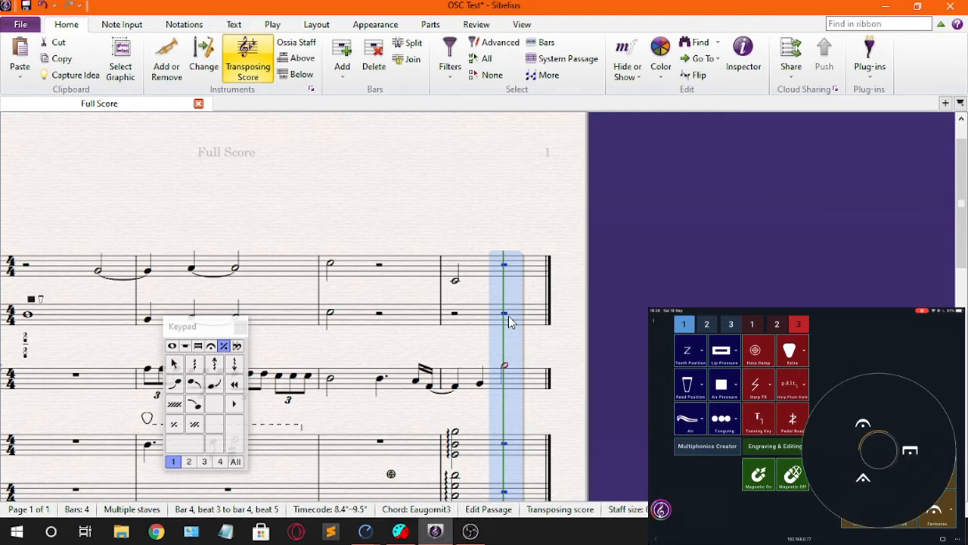
key(F10)
key(KP_3)
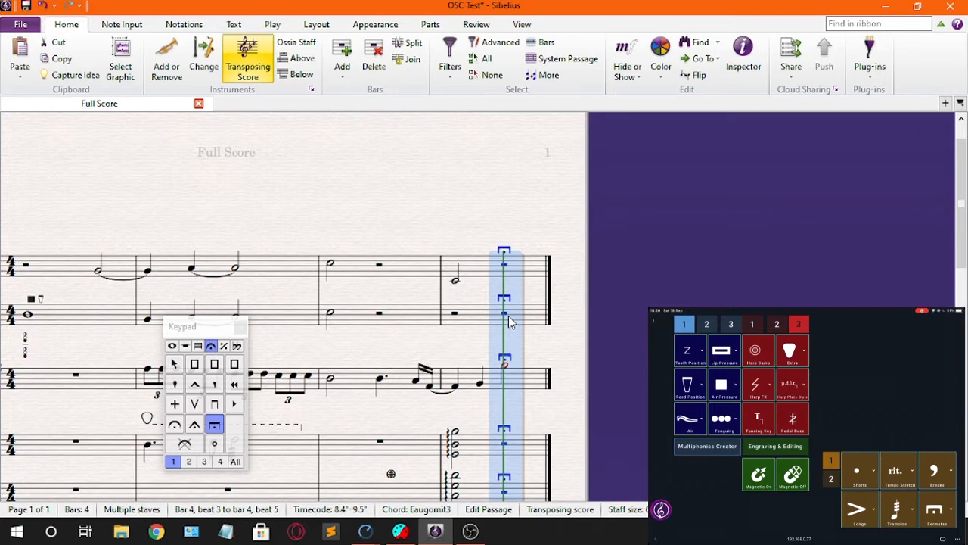
click(439, 199)
drag(429, 204, 579, 177)
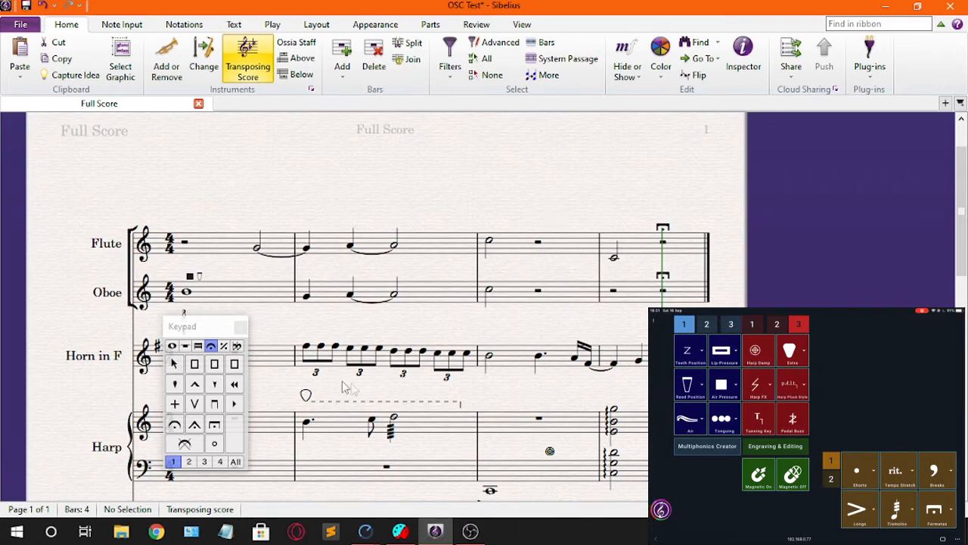
drag(333, 383, 461, 282)
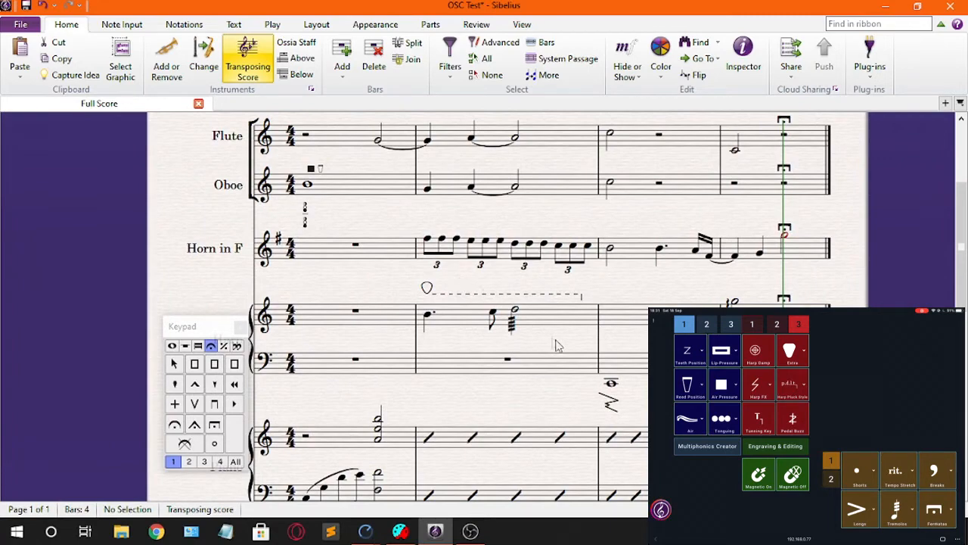
click(533, 328)
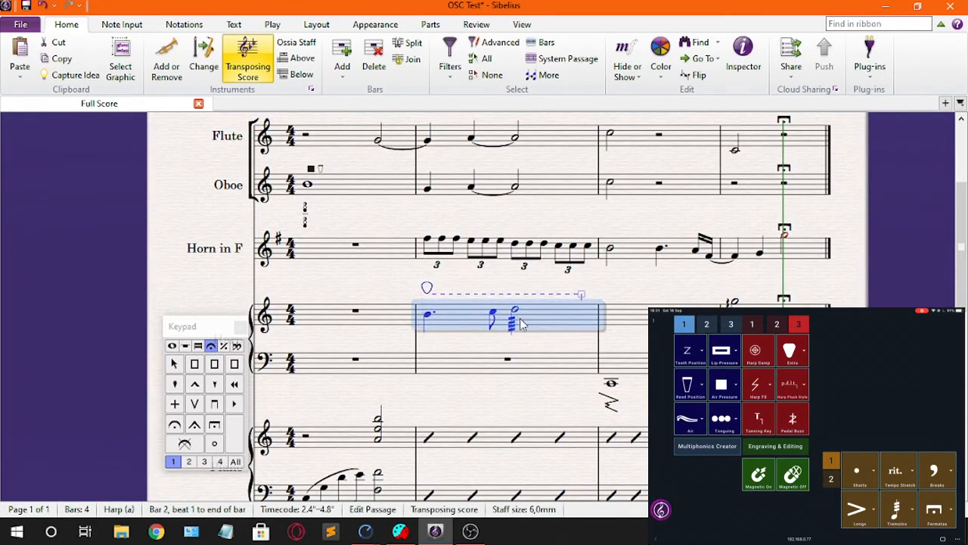
Step: Add a Sul G dashed line above the Violin staff covering bars 2 to 4
scroll(520, 317, down, 3)
drag(475, 346, 461, 190)
drag(499, 353, 496, 377)
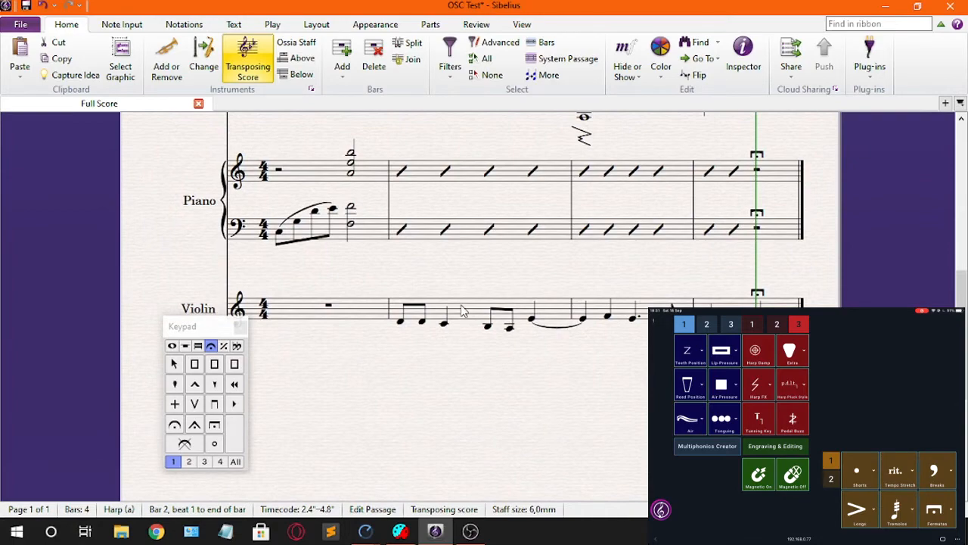
click(460, 309)
scroll(579, 378, right, 5)
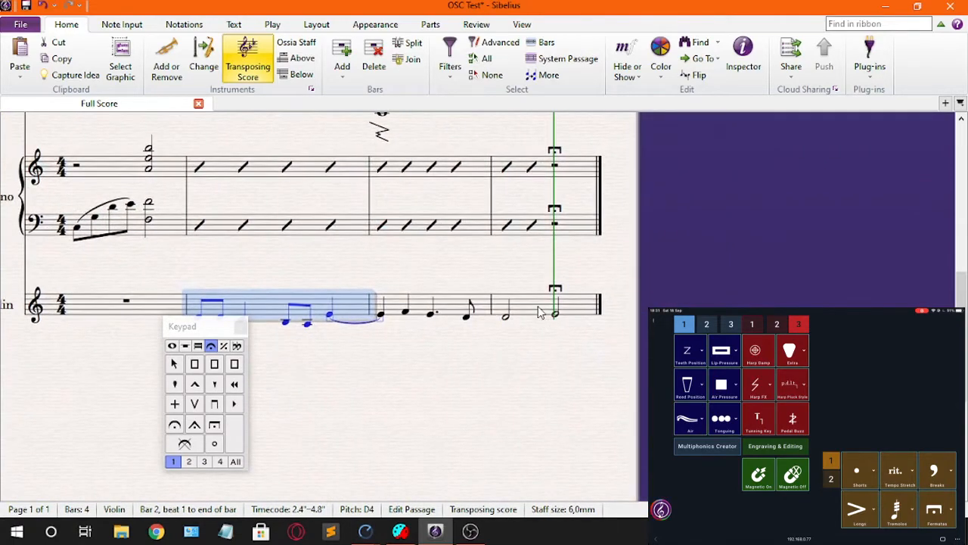
shift+click(540, 313)
drag(495, 363, 643, 357)
drag(469, 387, 550, 386)
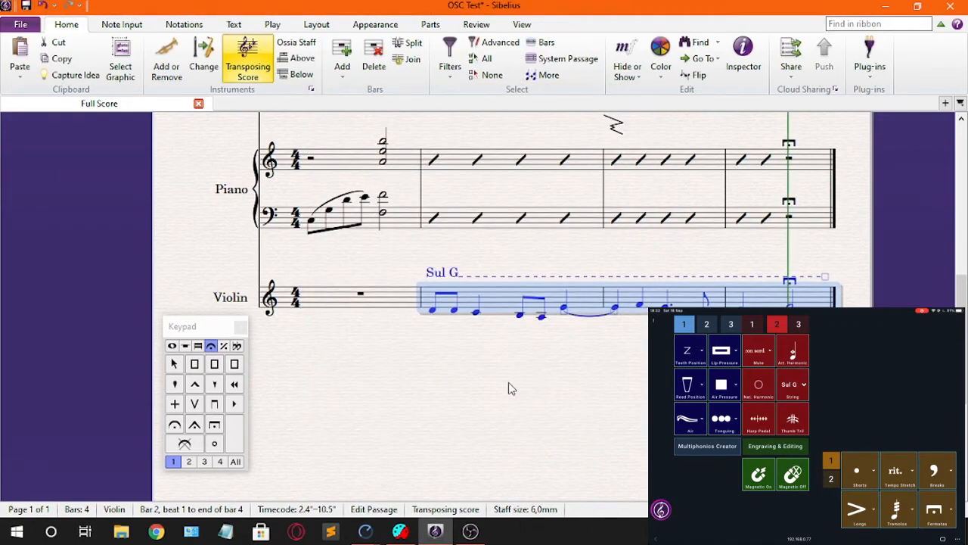
drag(550, 376, 580, 350)
key(Escape)
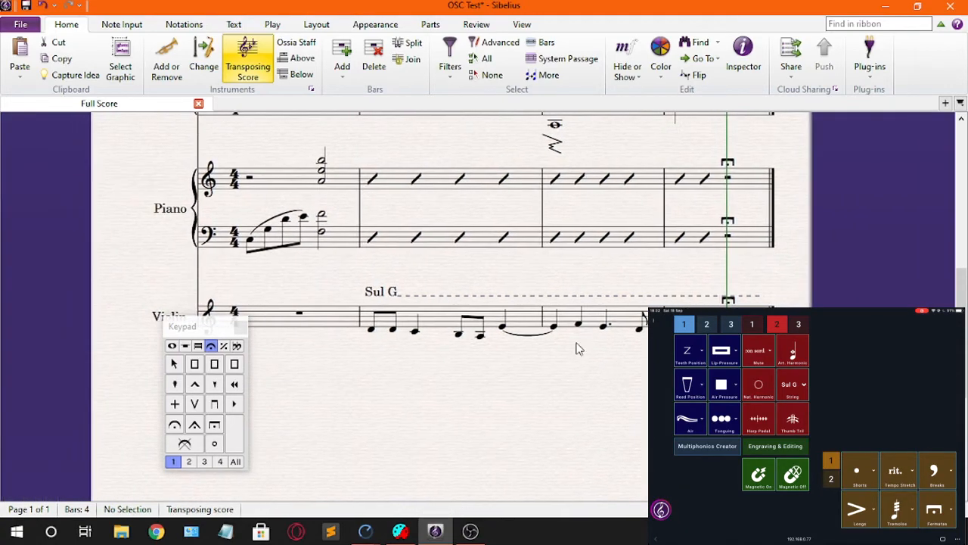
Step: Raise the Sul G line slightly to leave more space above the Violin staff
click(382, 297)
drag(382, 297, 384, 284)
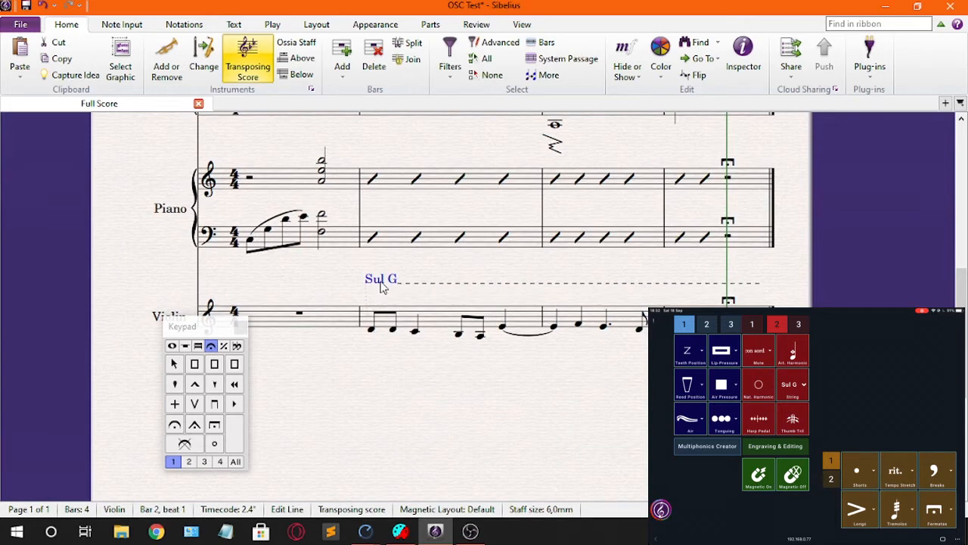
key(Escape)
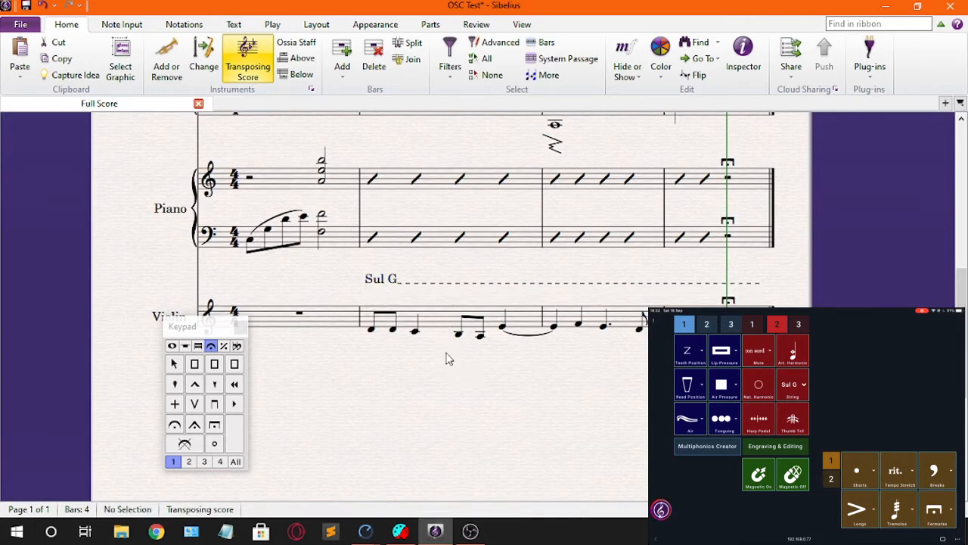
Step: Add a con sord. marking to the Violin and place it above the rest in bar 1
drag(451, 359, 396, 348)
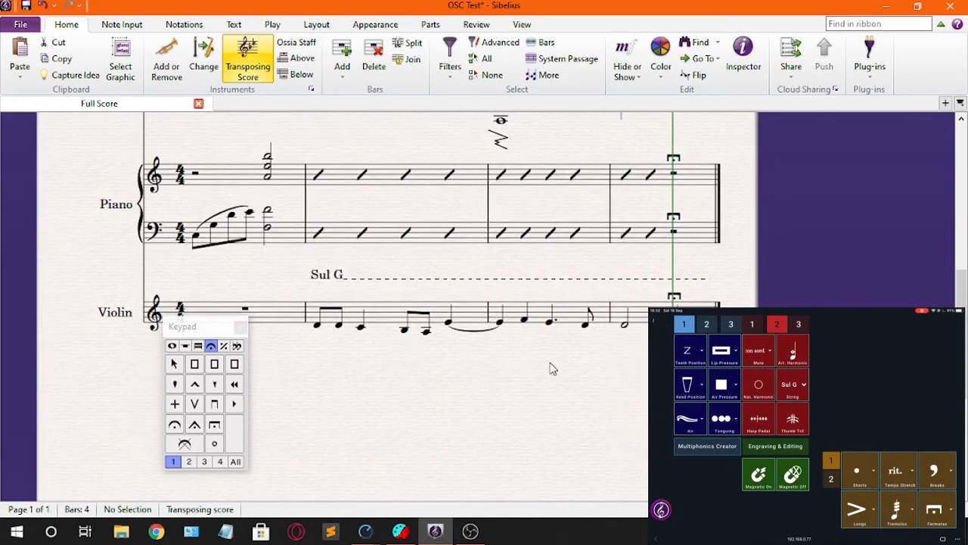
drag(549, 363, 659, 358)
drag(501, 366, 554, 364)
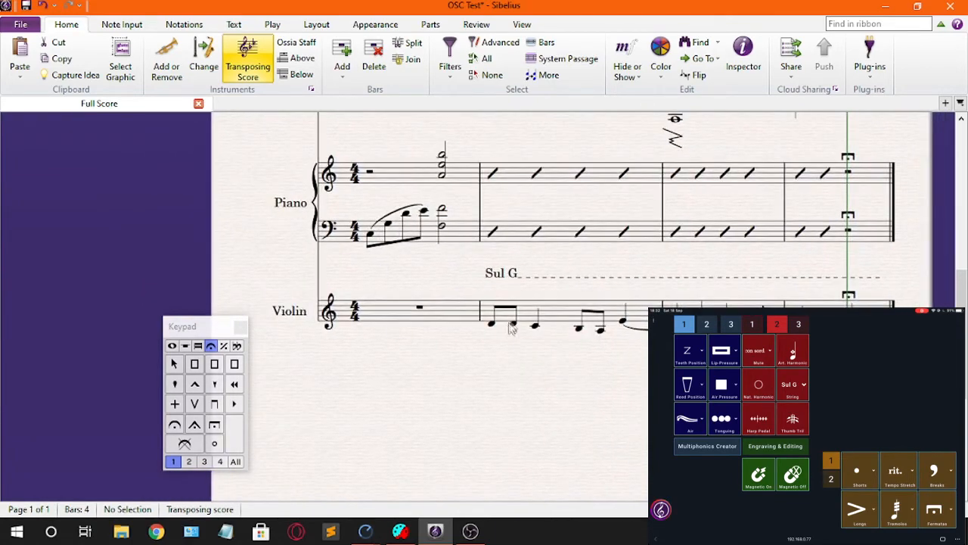
click(529, 322)
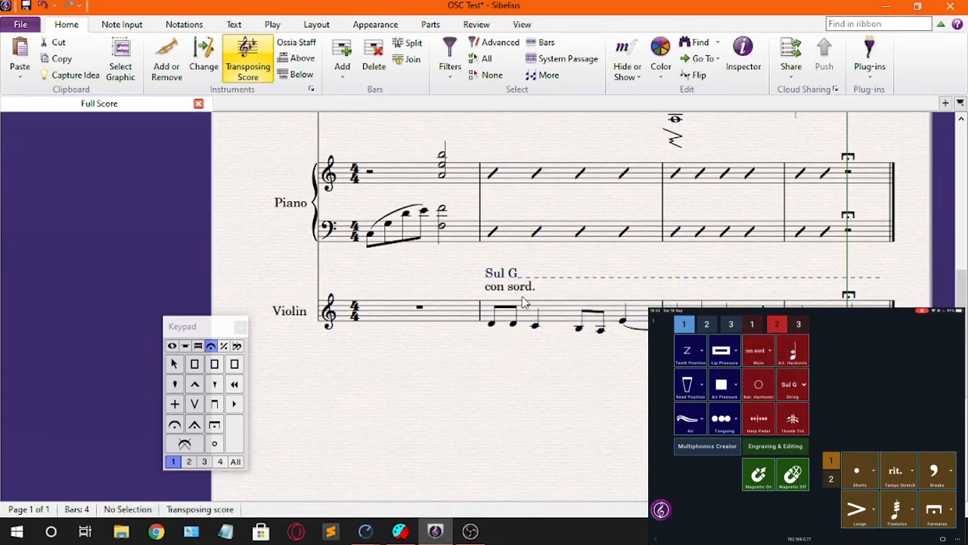
drag(518, 293, 412, 293)
Step: Add a flautando marking to the first Violin note of bar 2, beneath the Sul G text
click(505, 321)
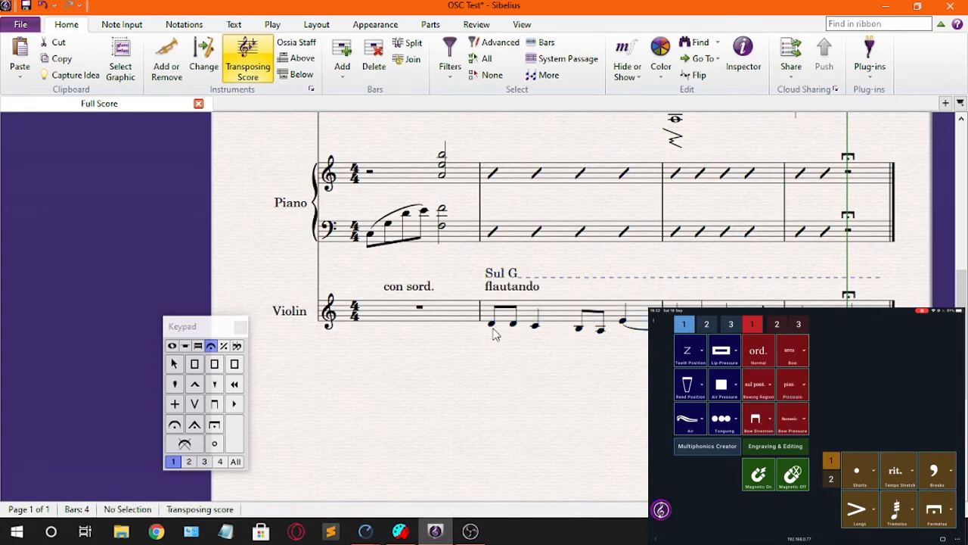
drag(519, 351, 476, 376)
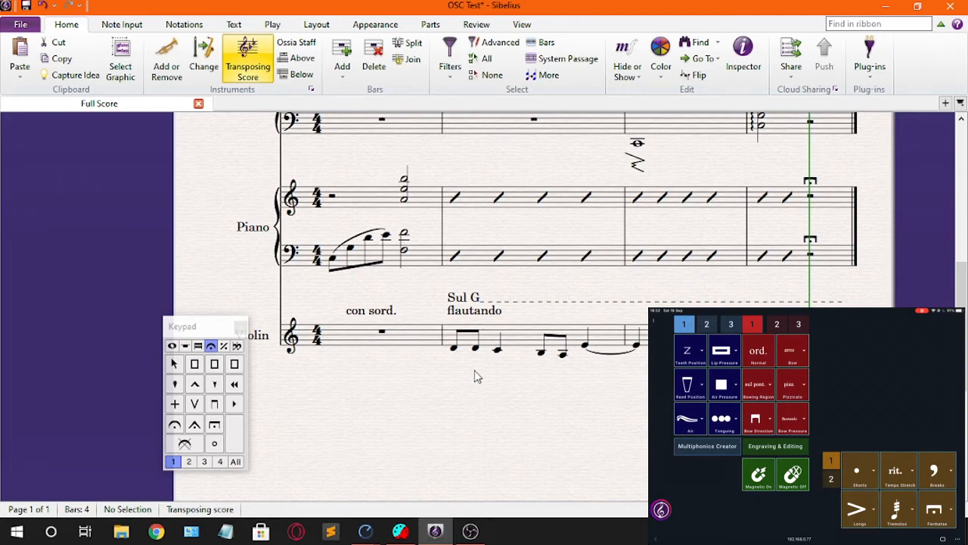
Step: Apply staccato dots to all the triplet notes in bar 2 of the Horn in F
scroll(469, 390, up, 2)
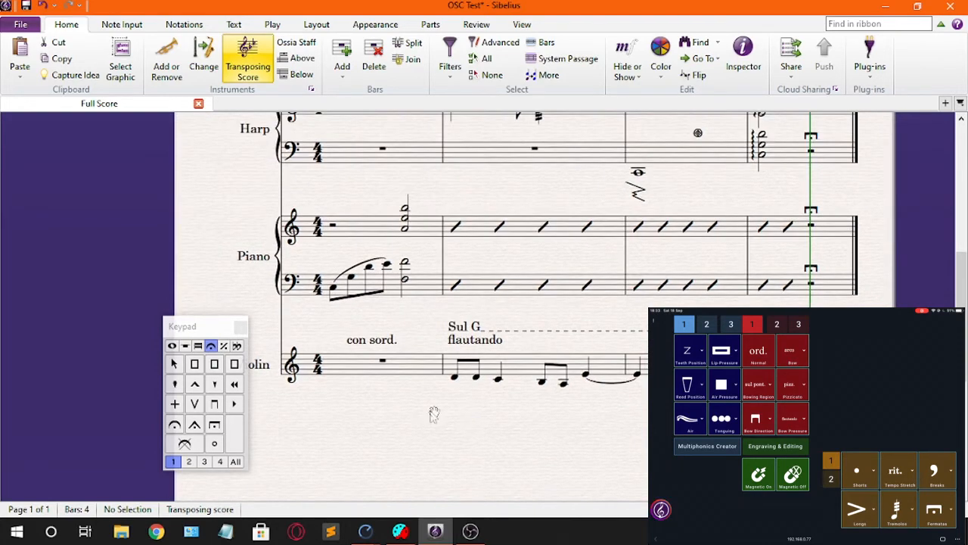
scroll(431, 416, up, 5)
drag(507, 367, 453, 474)
drag(638, 280, 622, 330)
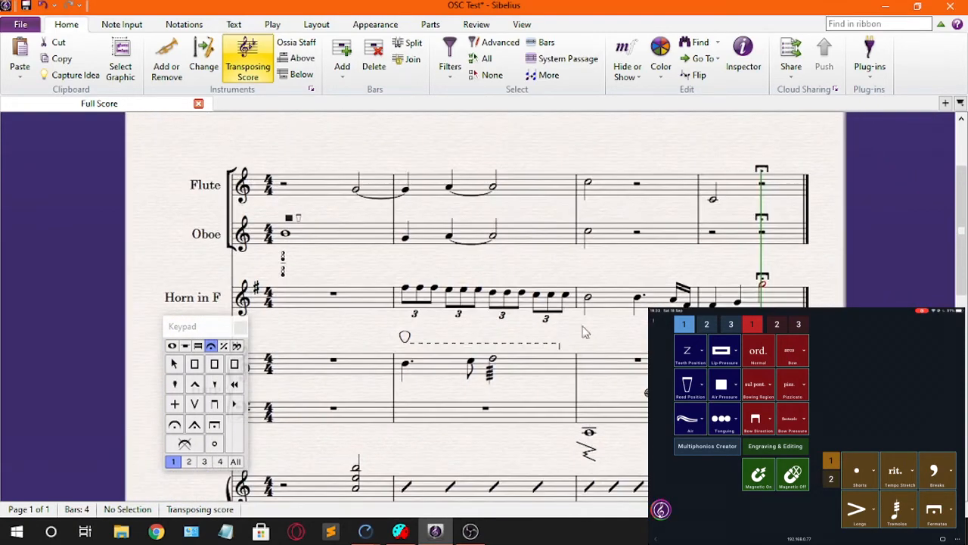
click(529, 299)
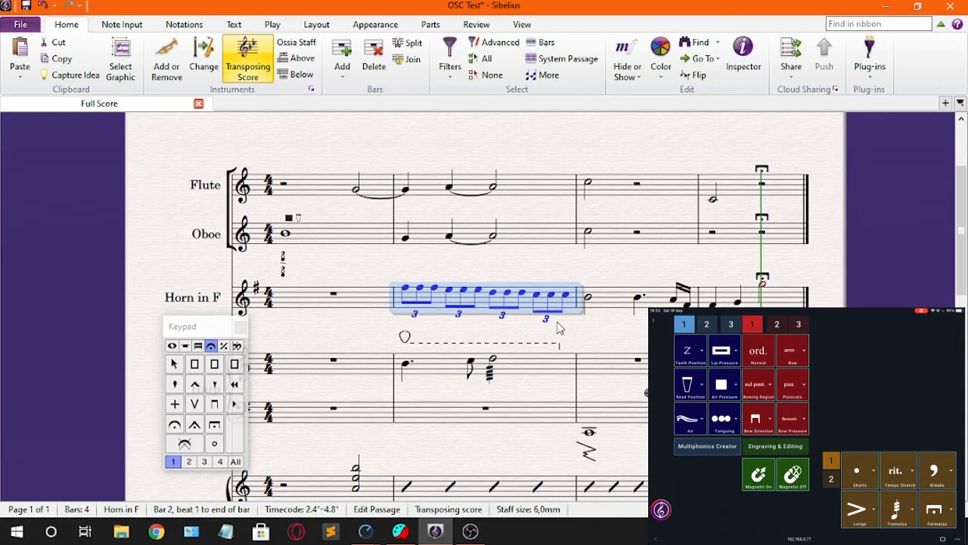
key(F7)
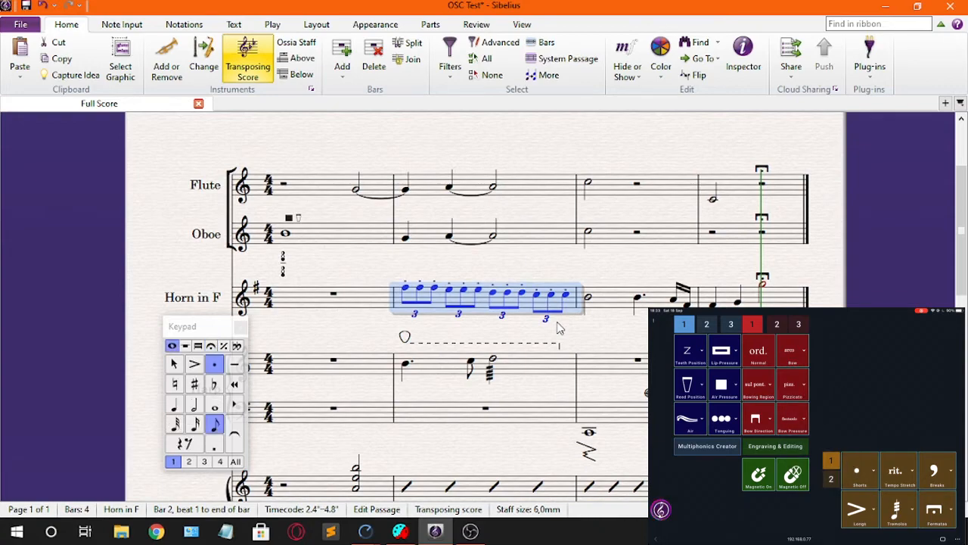
Step: Apply a flutter-tongue tremolo to the Horn in F's half note at the start of bar 3
drag(555, 276, 464, 280)
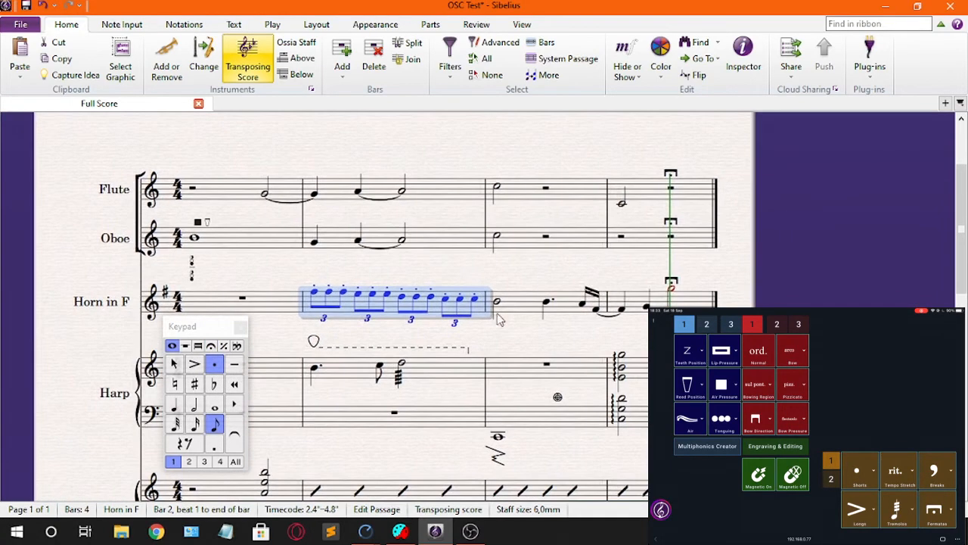
drag(522, 339, 543, 348)
click(492, 319)
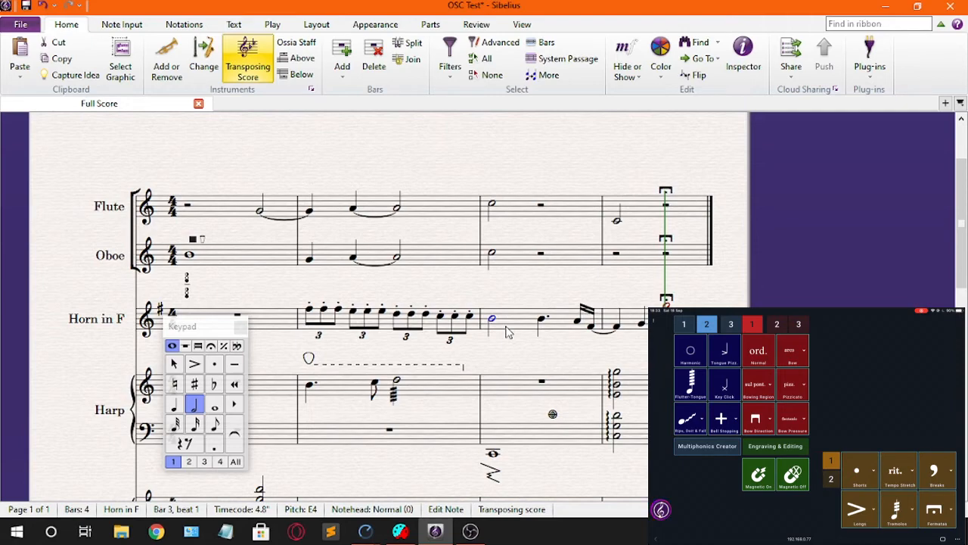
key(F9)
key(KP_5)
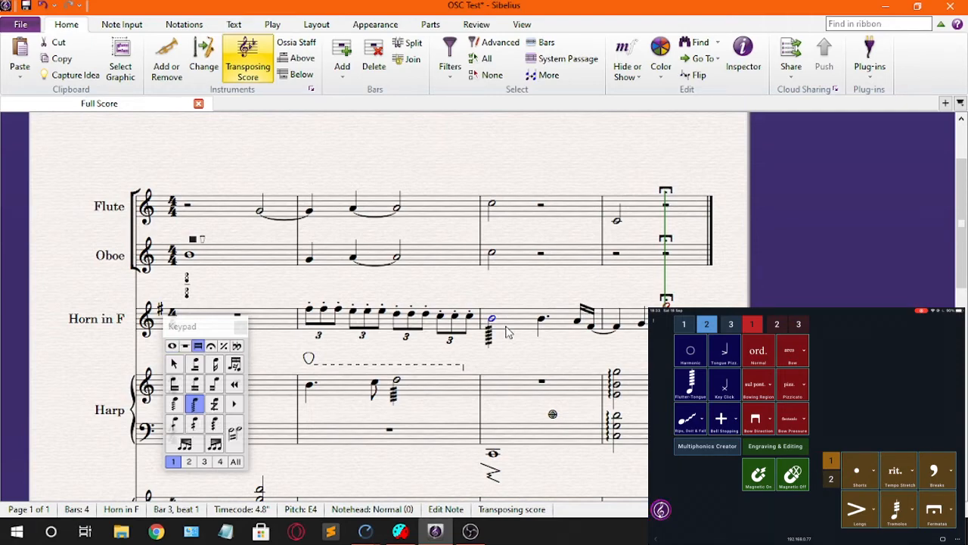
Step: Select the Flute passage from bar 1 beat 3 into bar 3 and add the vertical-lines Air symbol above its first note
drag(547, 357, 721, 405)
drag(423, 338, 433, 359)
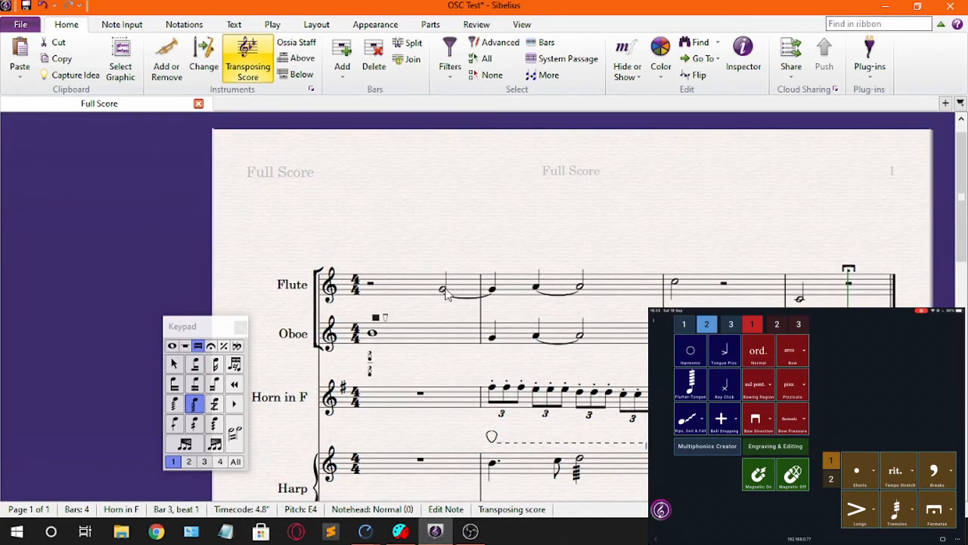
click(444, 290)
drag(549, 303, 416, 300)
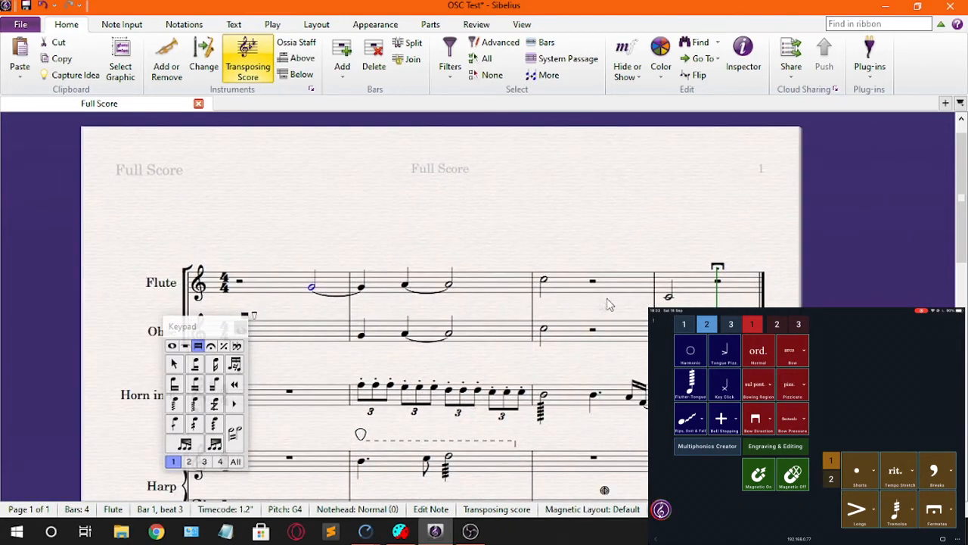
shift+click(543, 282)
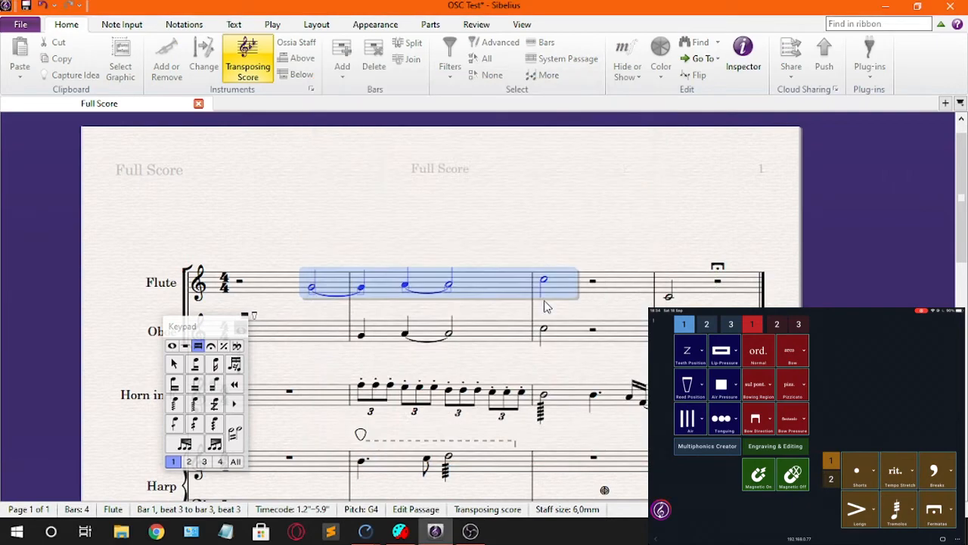
drag(452, 234, 579, 239)
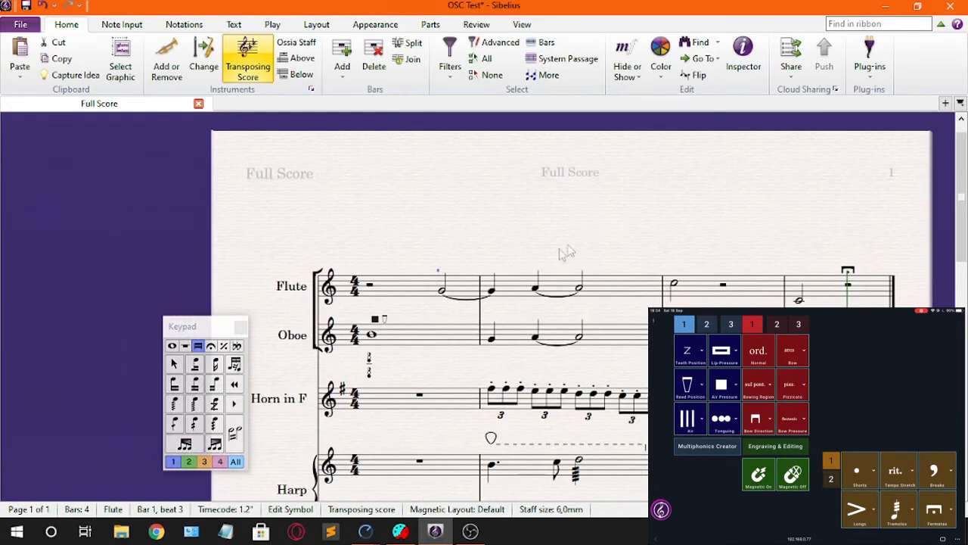
key(Escape)
Step: Copy the Air symbol above the Flute's bar 2 notes and first note of bar 3, then show the common notes keypad layout
scroll(462, 249, up, 3)
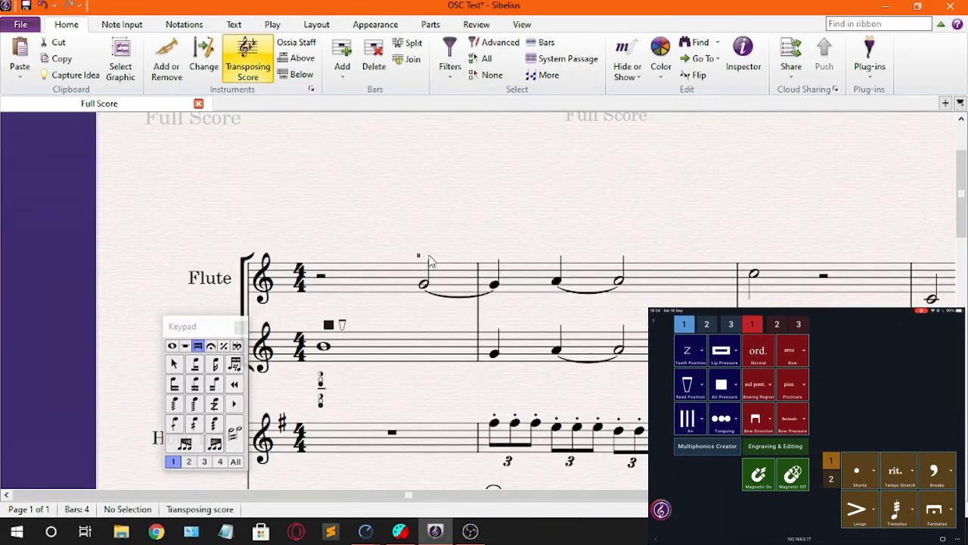
click(420, 257)
drag(541, 236, 398, 250)
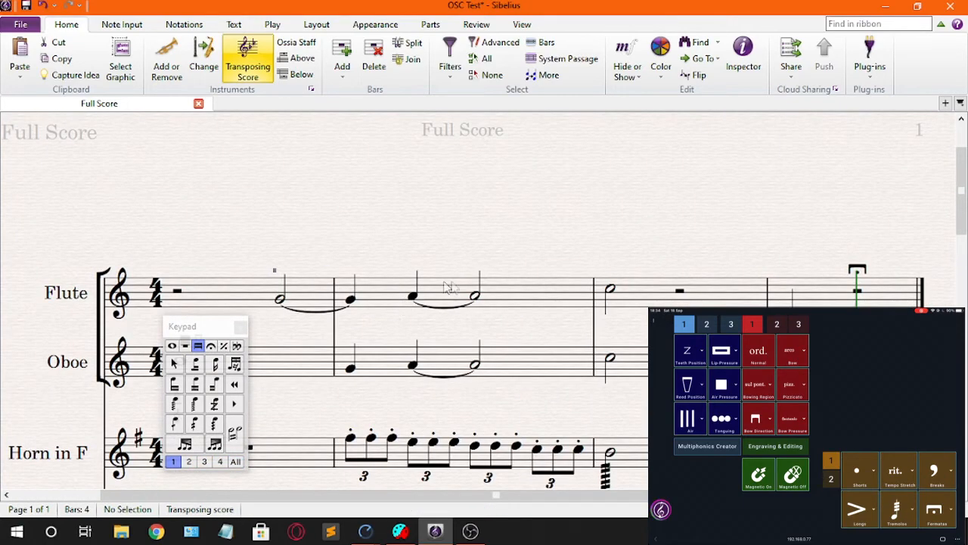
click(350, 299)
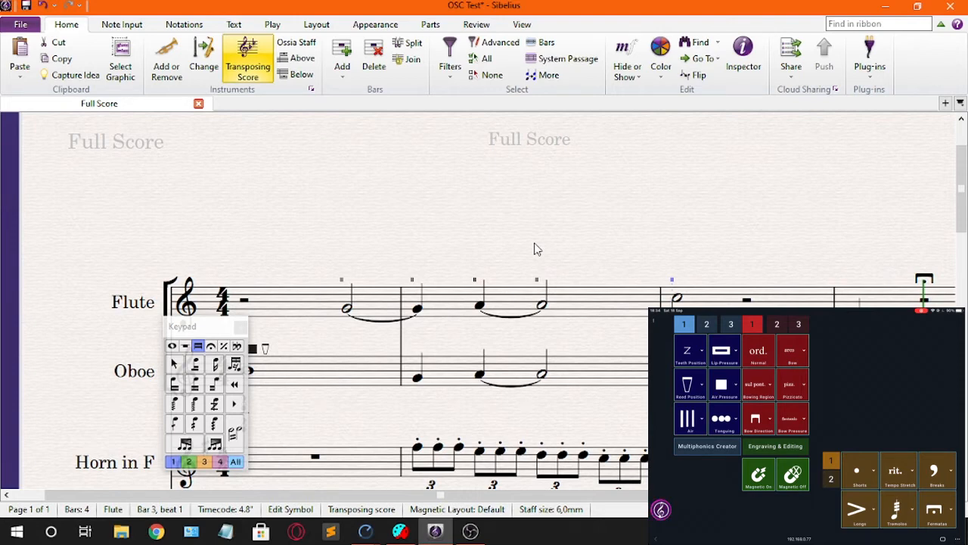
click(172, 346)
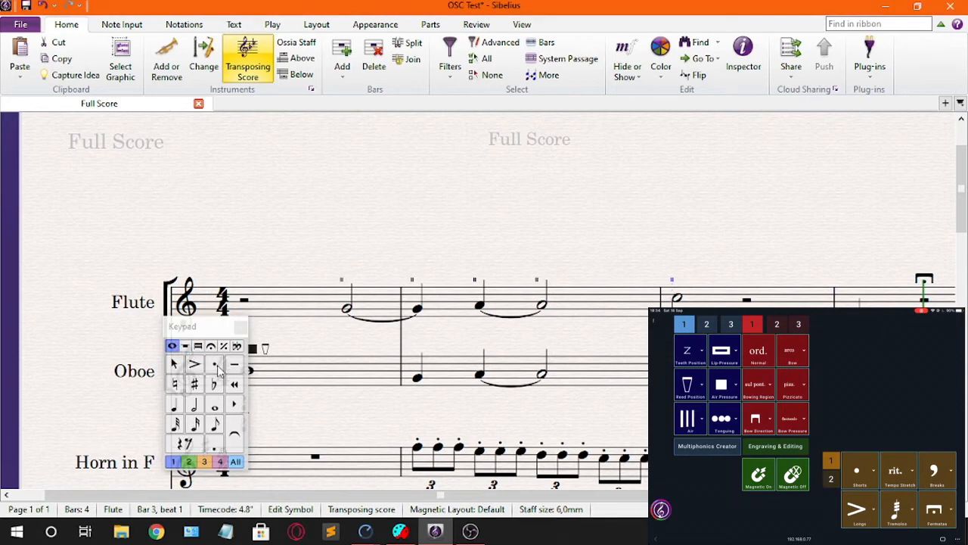
Step: Switch the Keypad to the beams and tremolos layout and review the Air symbols above the Flute staff
click(198, 347)
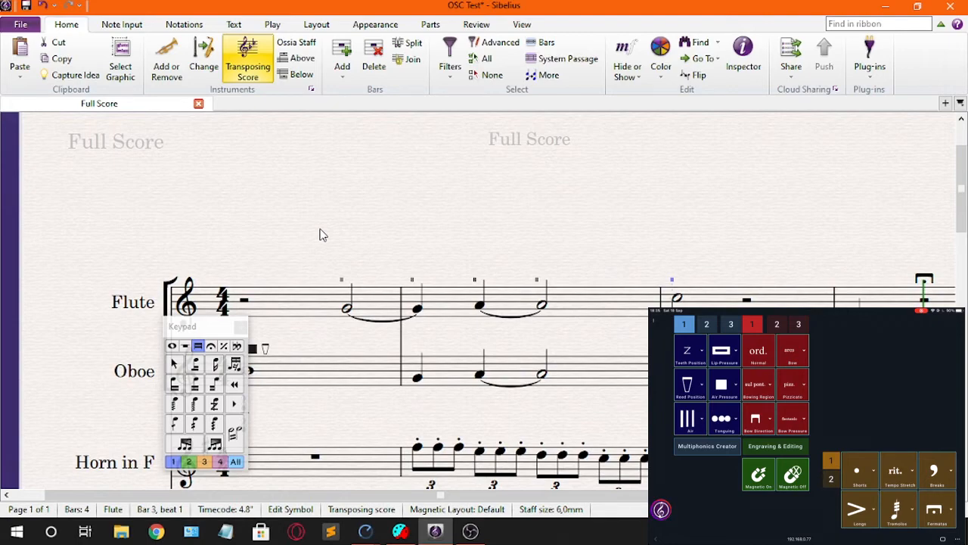
drag(396, 251, 316, 268)
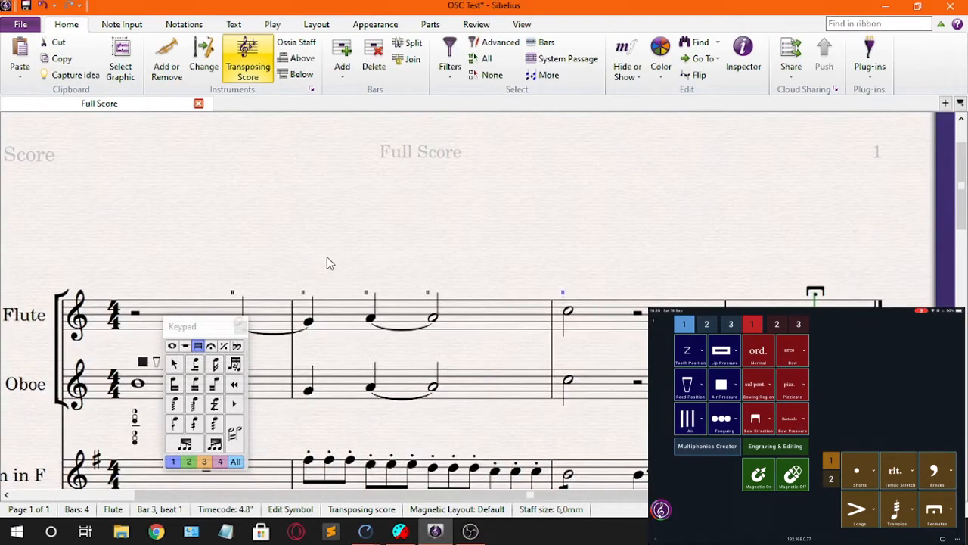
drag(327, 257, 528, 244)
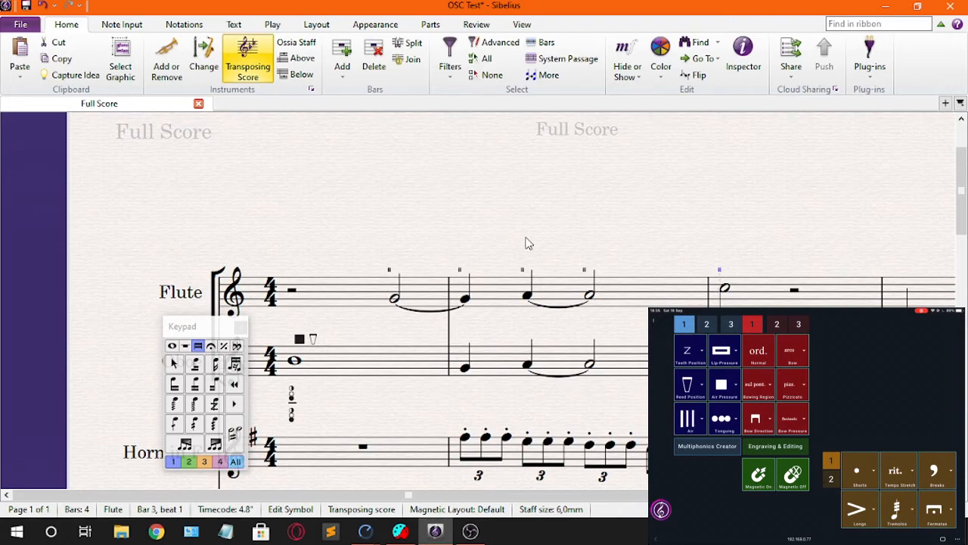
scroll(490, 243, up, 4)
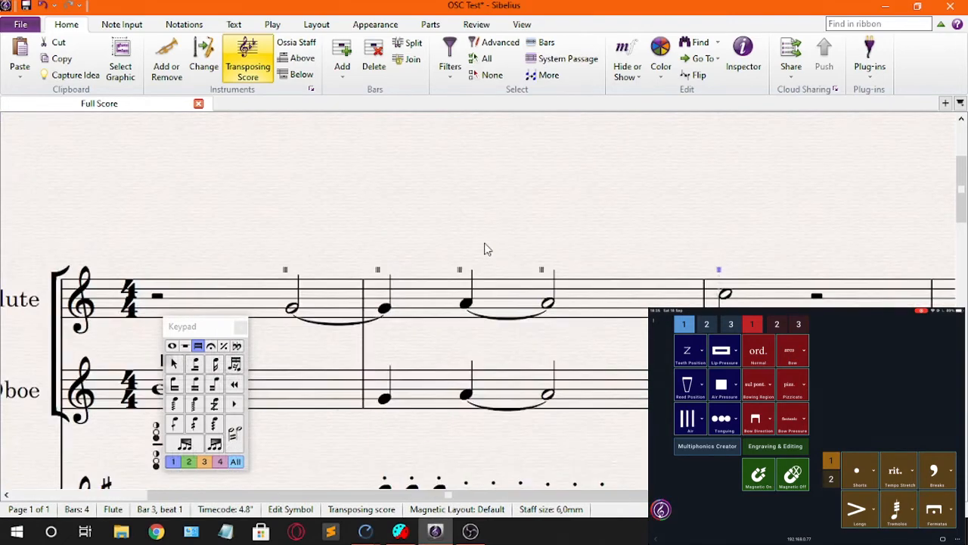
drag(435, 254, 565, 241)
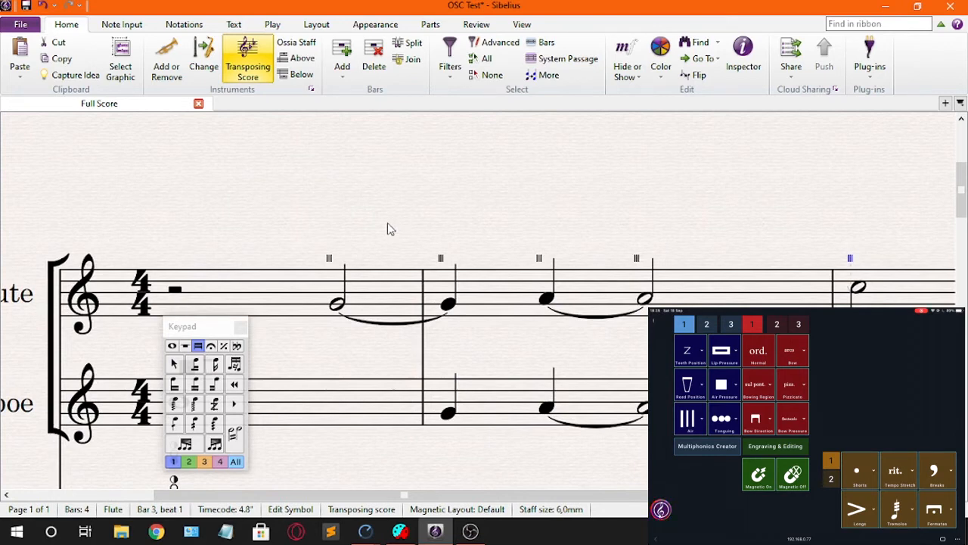
Step: Add the wavy-line Air symbol above the Flute's half note at the start of bar 4
click(329, 261)
scroll(429, 235, down, 5)
drag(489, 226, 308, 230)
drag(496, 222, 285, 226)
click(503, 305)
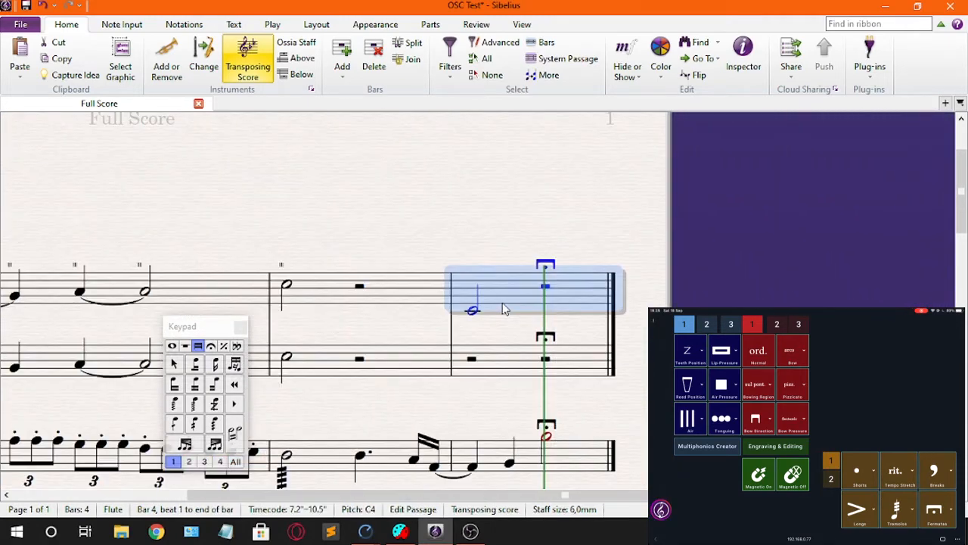
key(Left)
key(Left)
key(Right)
key(Right)
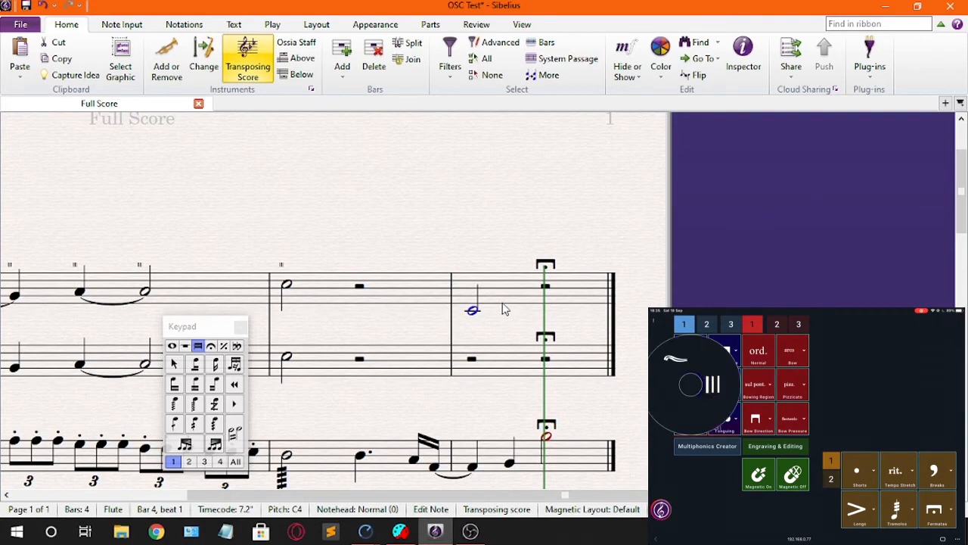
key(ctrl+alt+shift+p)
key(m)
key(Return)
click(491, 386)
Step: Add the fingering 5 to the first left-hand eighth note in bar 1 of the Piano
drag(424, 389, 610, 303)
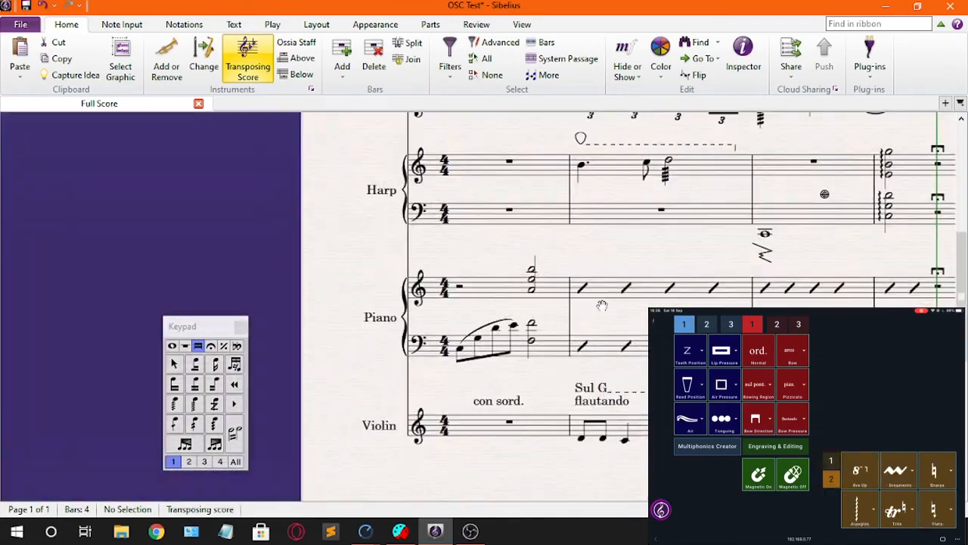
drag(603, 305, 595, 316)
scroll(595, 317, up, 2)
scroll(490, 407, up, 2)
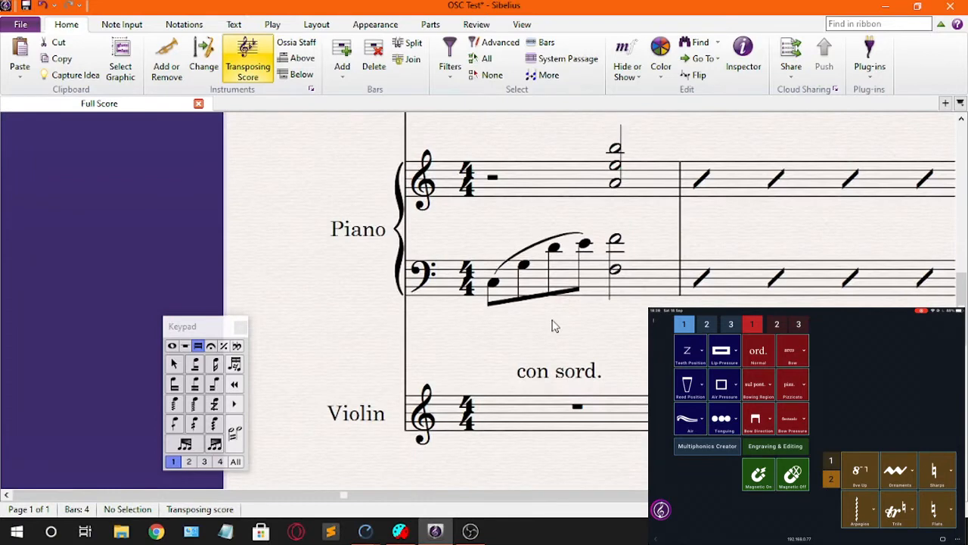
scroll(552, 325, down, 1)
click(618, 294)
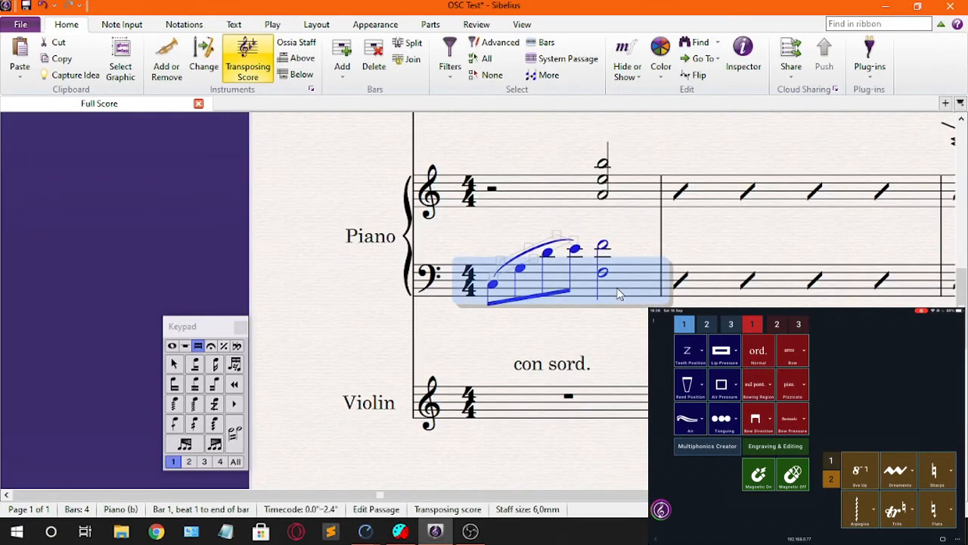
click(498, 290)
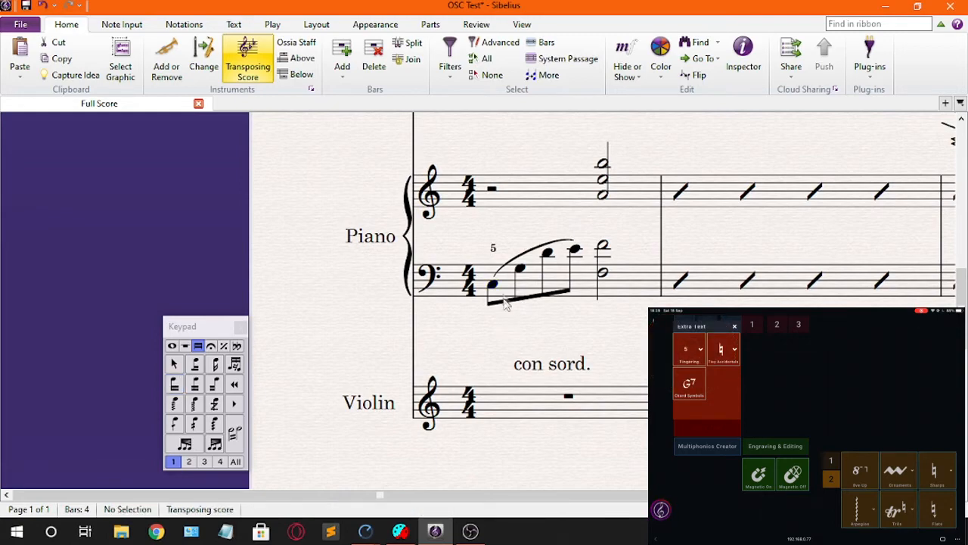
Step: Move the fingering 5 below the beam of the Piano's left-hand notes in bar 1
scroll(493, 251, up, 1)
drag(491, 270, 491, 341)
key(Escape)
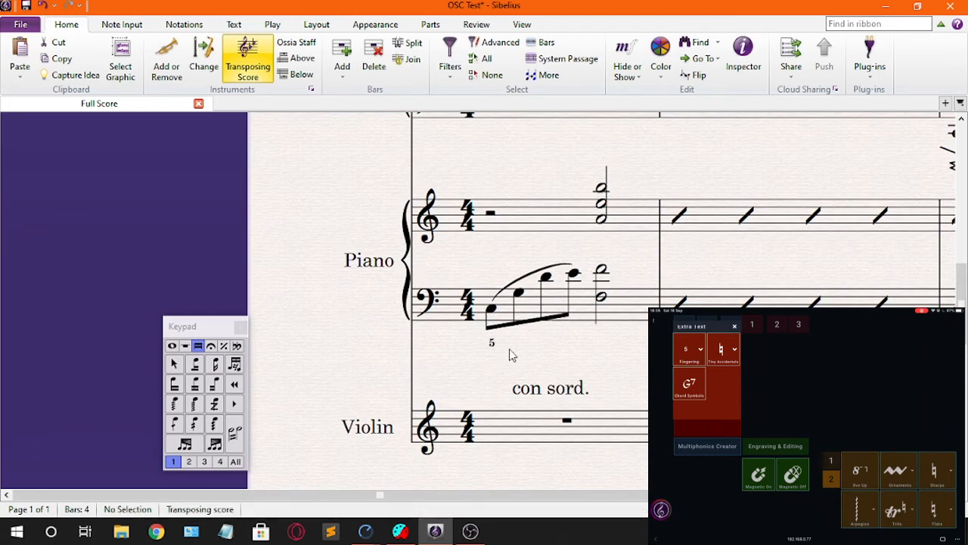
scroll(492, 346, up, 2)
drag(464, 307, 495, 334)
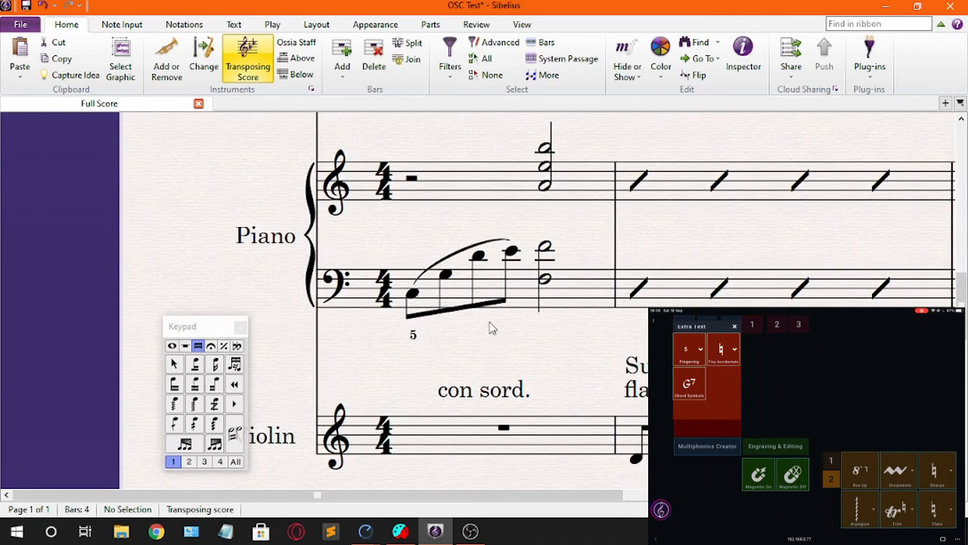
Step: Add the chord symbol Dm9 above the Piano's upper staff at the start of bar 2
drag(545, 318, 378, 362)
scroll(542, 291, down, 1)
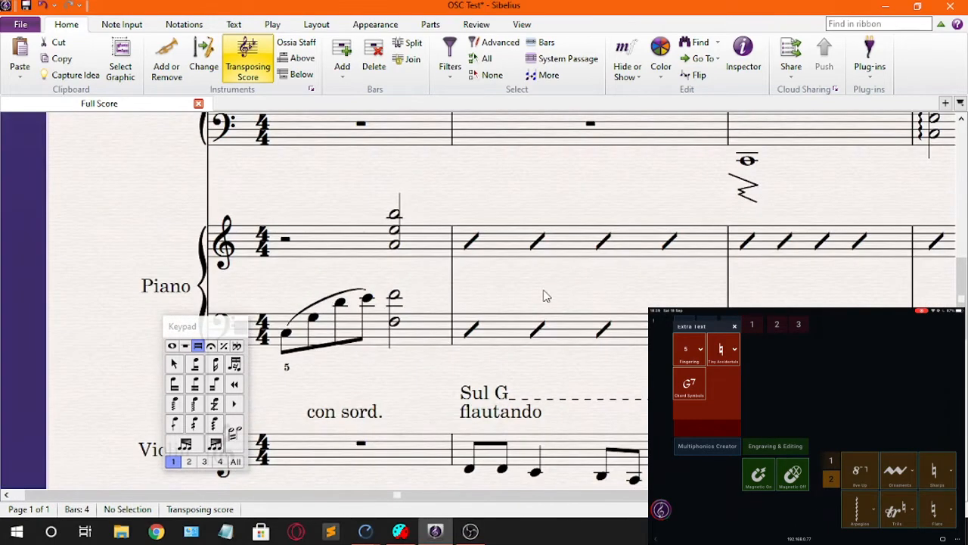
drag(599, 272, 530, 308)
click(512, 293)
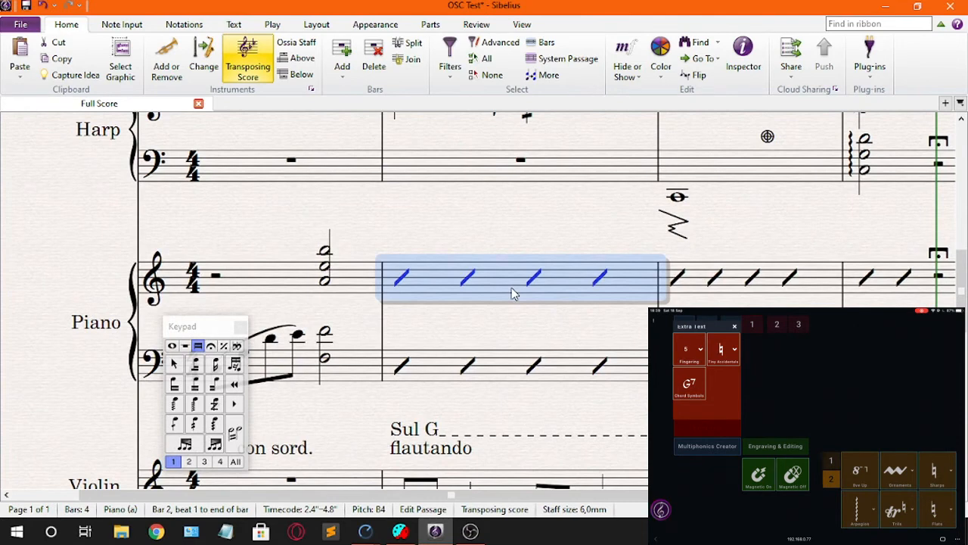
key(ctrl+k)
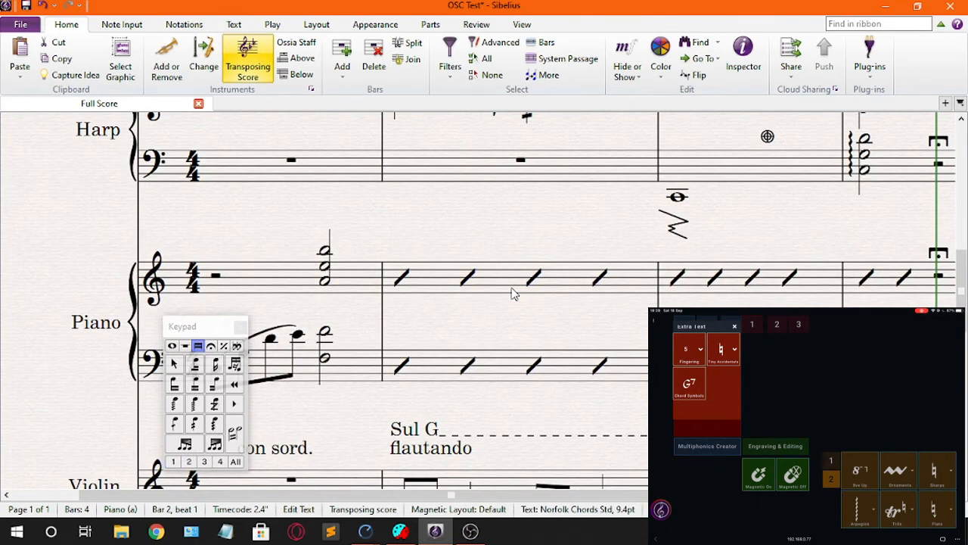
text(Dm9)
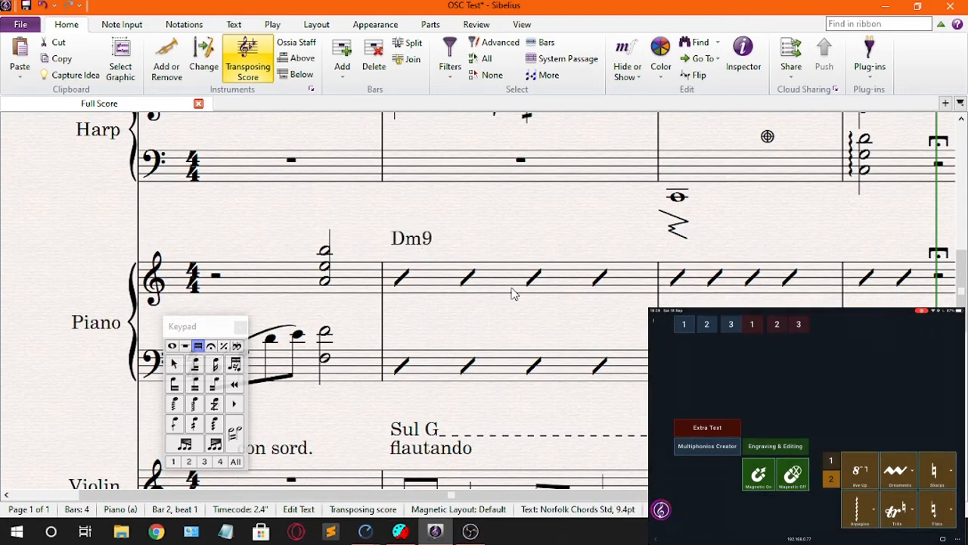
key(Escape)
Step: Add the chord symbol G7 above the Piano's upper staff at the start of bar 3
drag(564, 312, 466, 344)
click(620, 307)
drag(594, 326, 593, 366)
drag(566, 315, 478, 258)
click(513, 291)
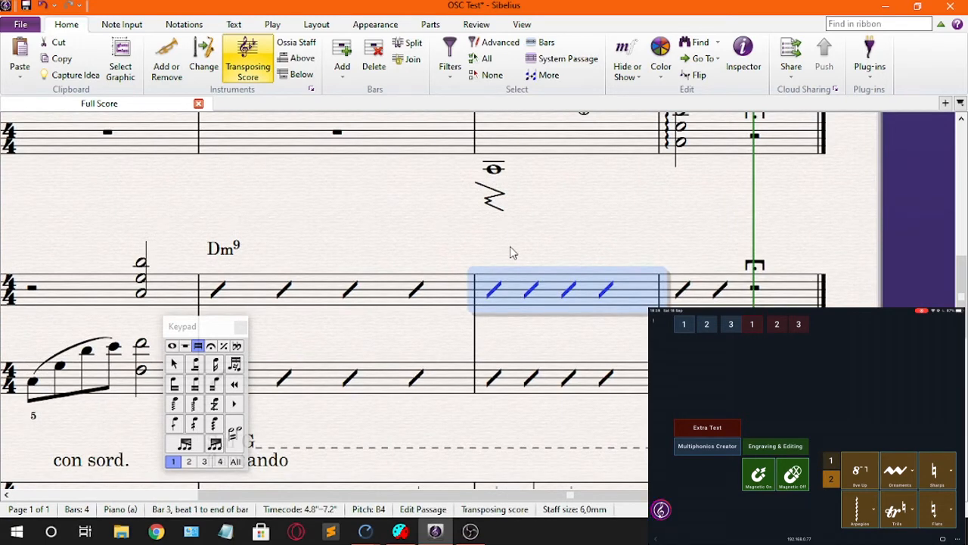
key(ctrl+k)
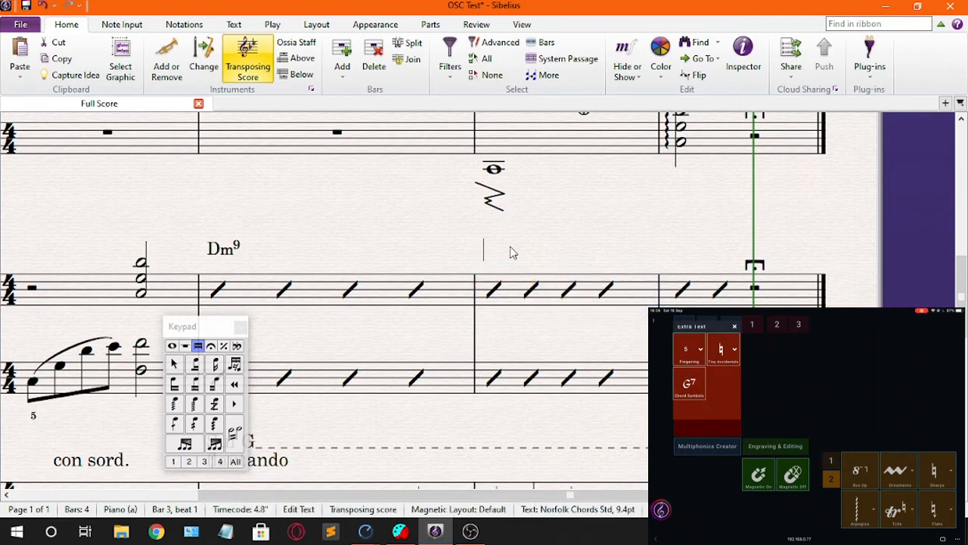
text(G7)
key(Escape)
Step: Add the chord symbol Cmaj9#11 above the Piano's upper staff at the start of bar 4
drag(586, 248, 416, 252)
key(Escape)
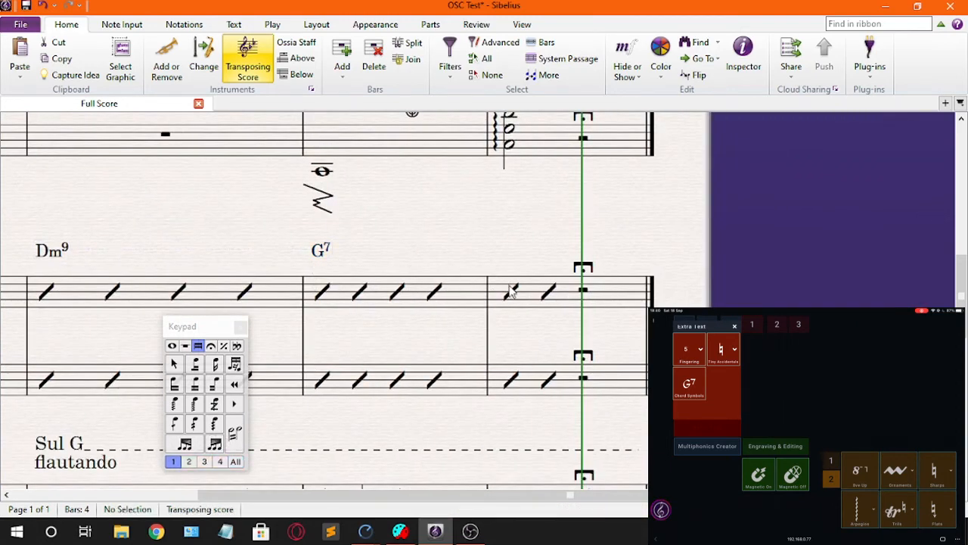
click(515, 296)
click(527, 303)
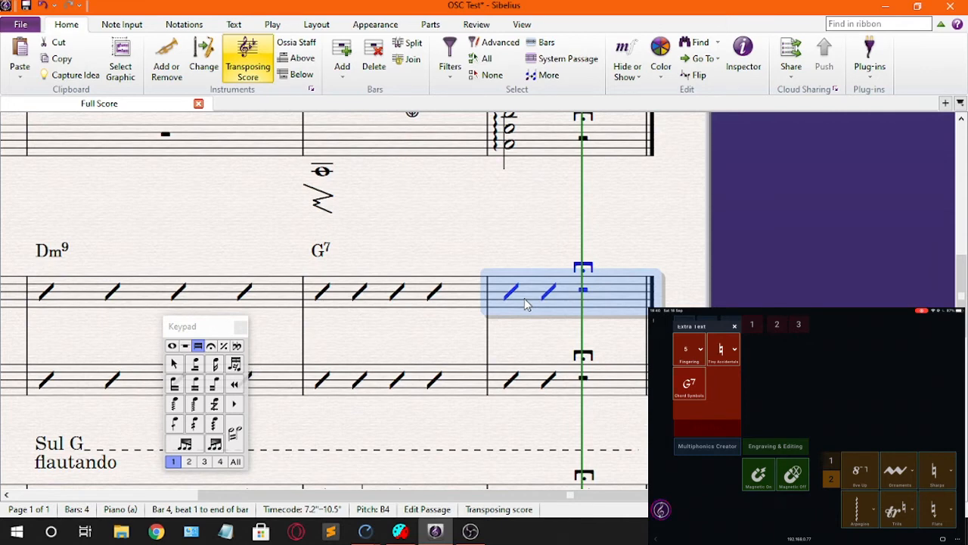
key(ctrl+k)
text(C)
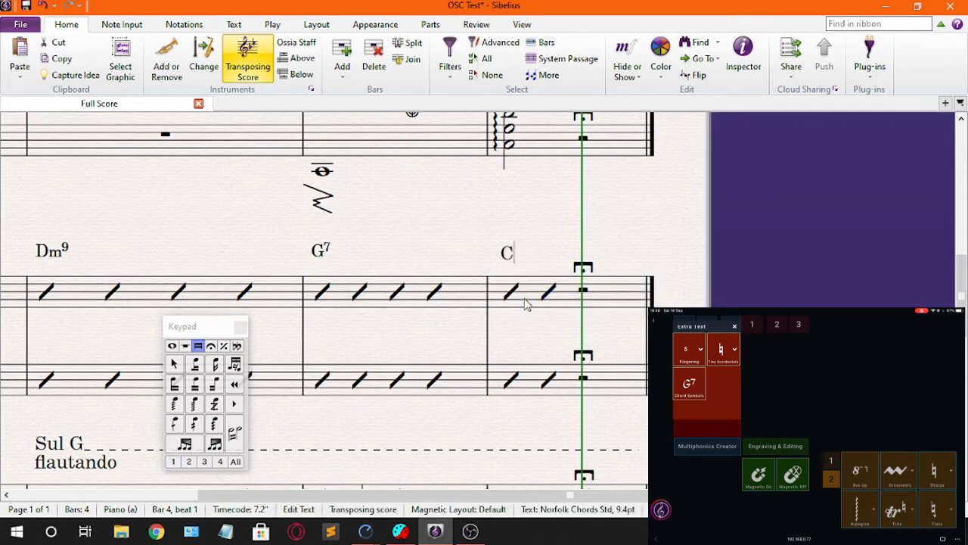
text(maj)
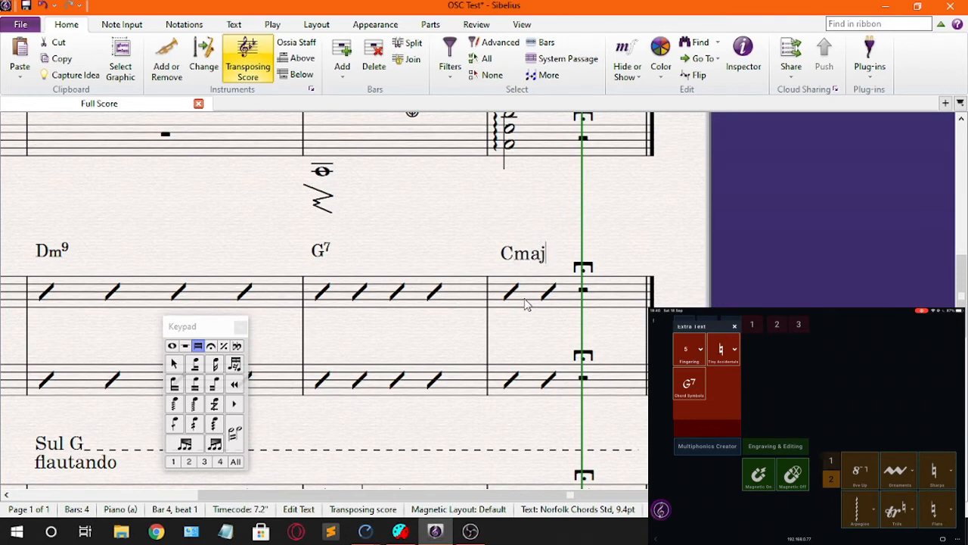
text(9#11)
key(Escape)
Step: Look over the full score from the Flute down to the Violin to review the added techniques and chord symbols
drag(536, 331, 546, 367)
scroll(543, 327, down, 2)
scroll(522, 351, down, 3)
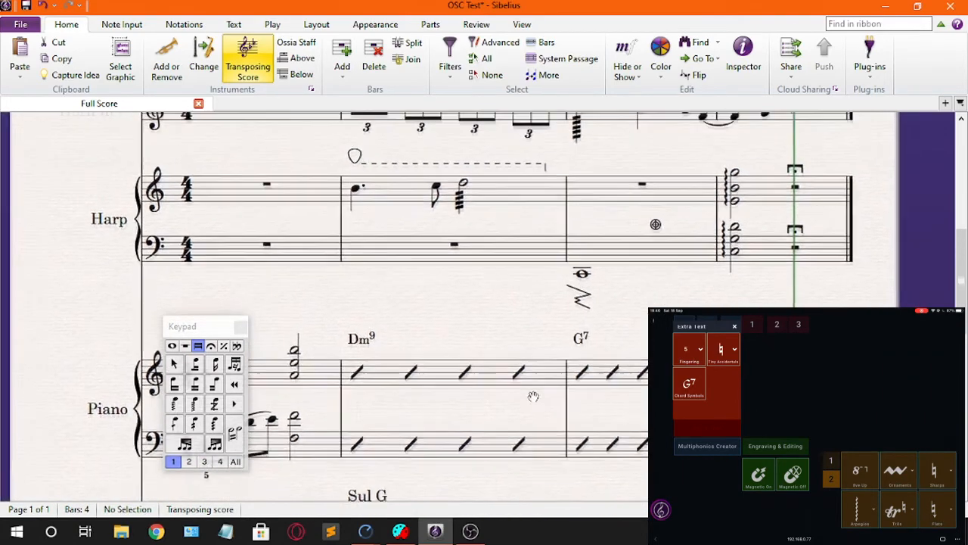
mouse_move(484, 445)
mouse_down()
mouse_move(576, 425)
mouse_move(582, 398)
mouse_move(495, 431)
mouse_up()
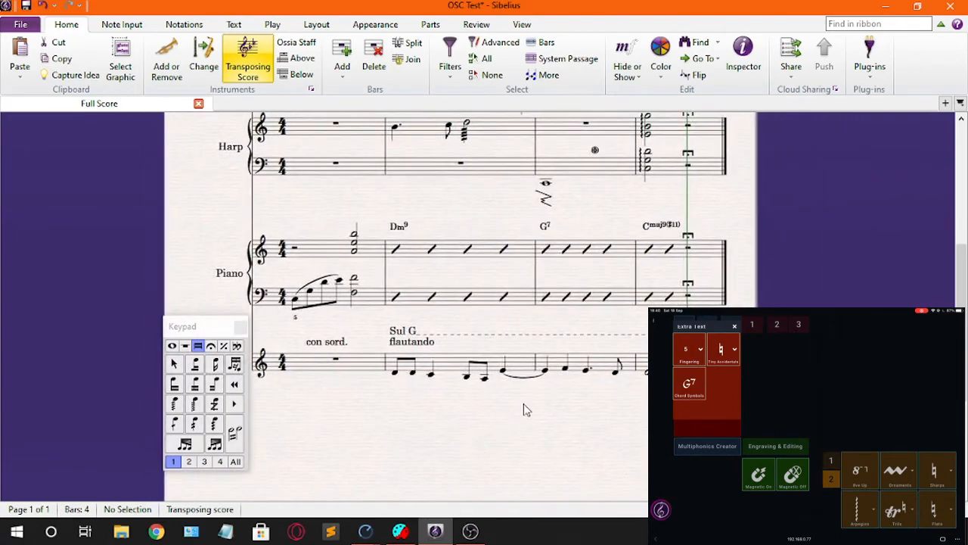
scroll(527, 409, up, 1)
scroll(527, 409, up, 5)
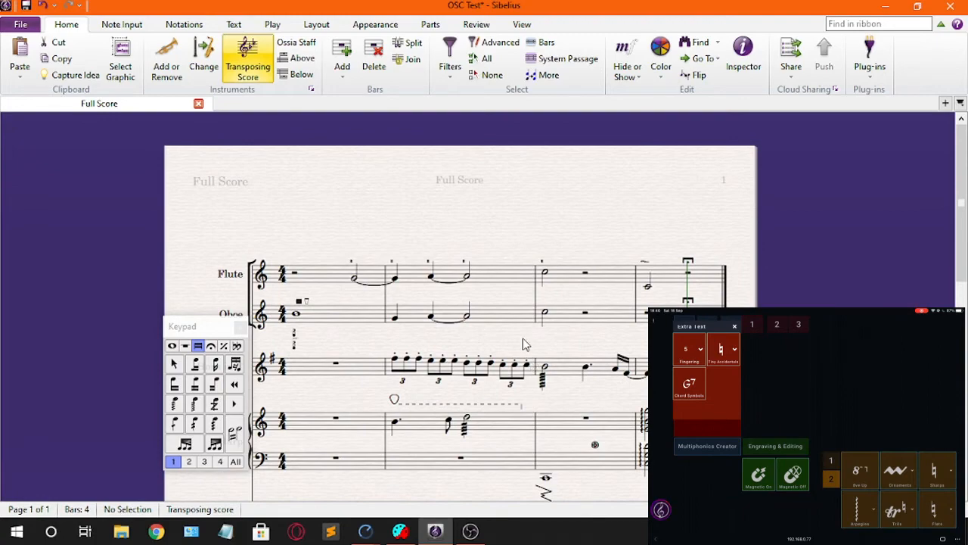
drag(523, 340, 566, 196)
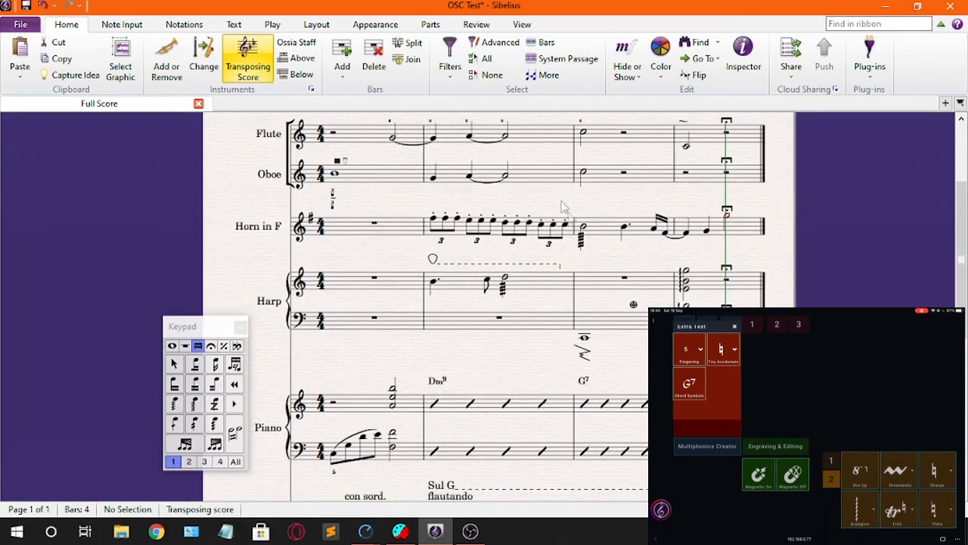
scroll(568, 218, down, 1)
drag(486, 348, 504, 335)
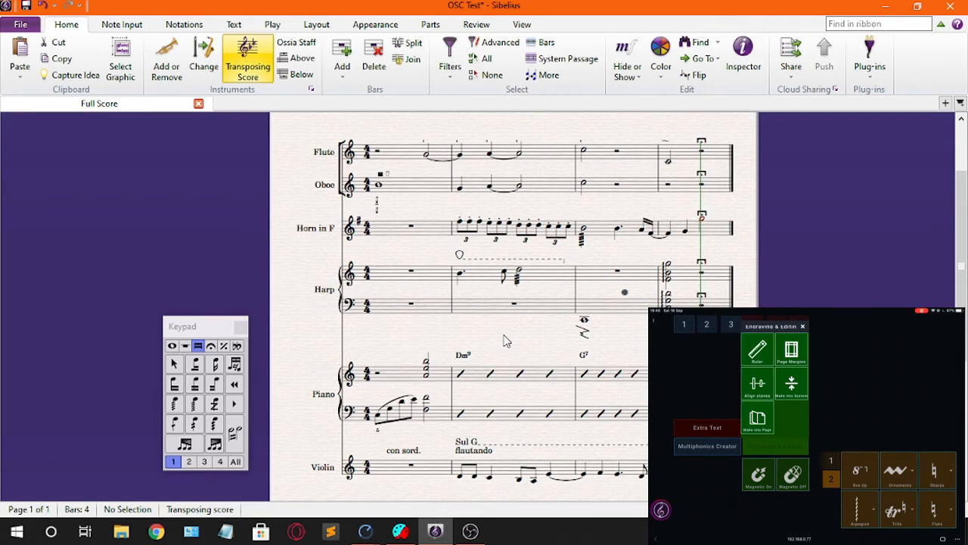
Step: Show the page margins and the staff rulers on the score page
scroll(505, 342, up, 2)
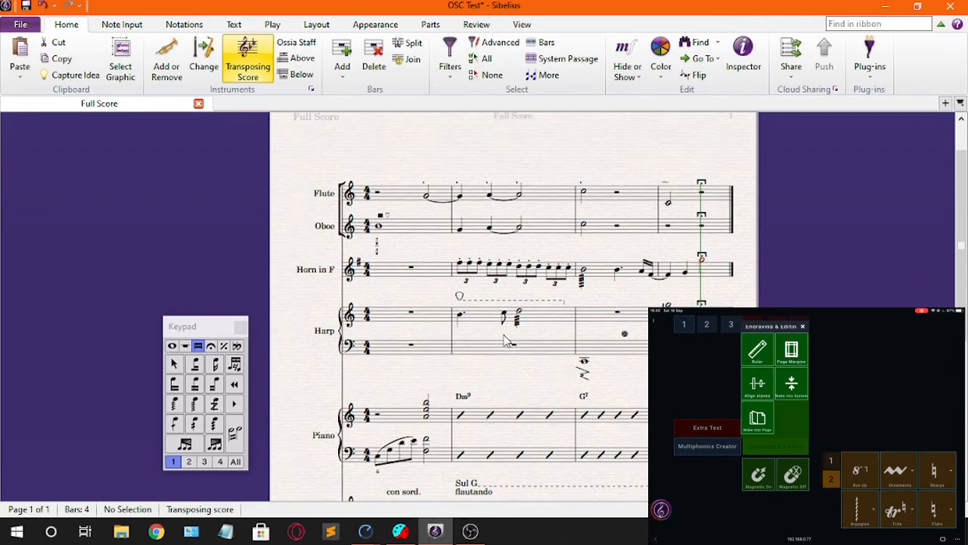
scroll(507, 342, up, 2)
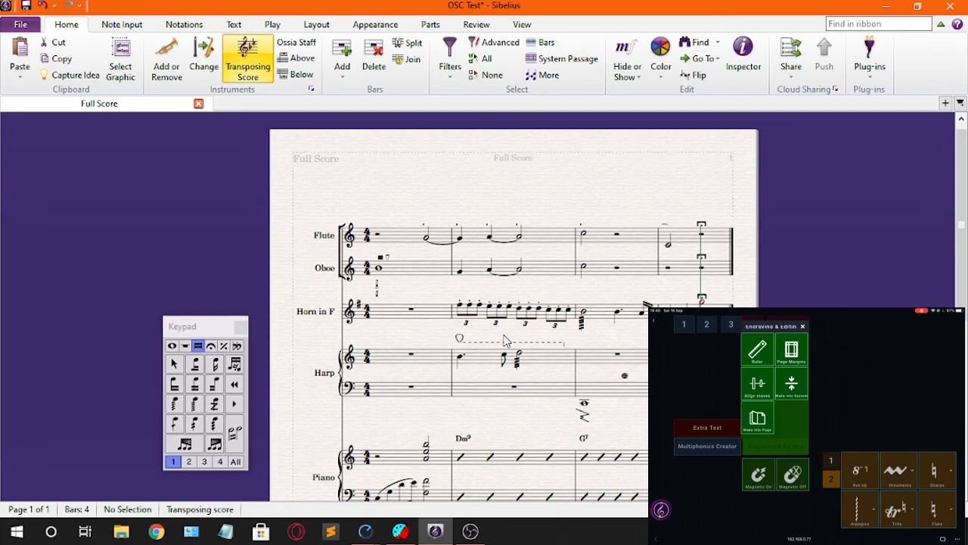
key(alt+shift+r)
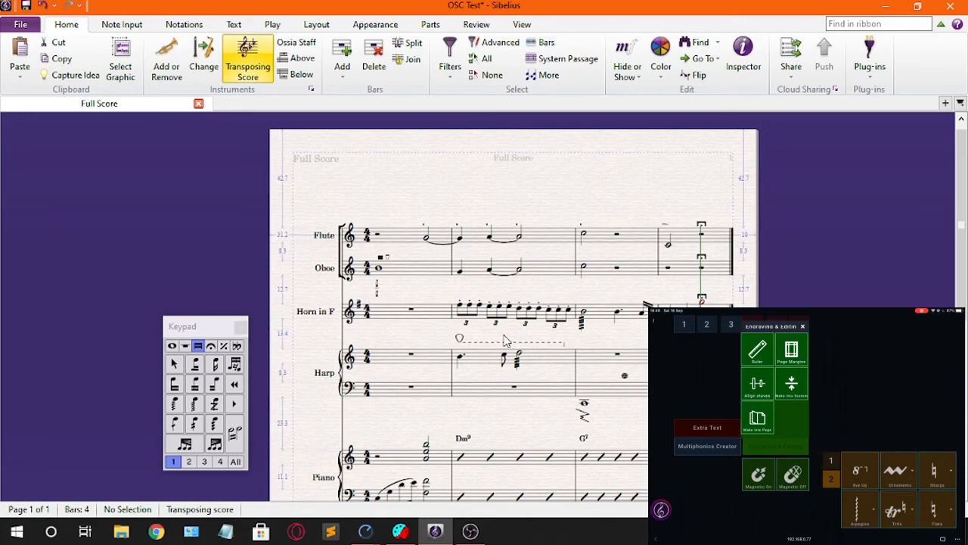
drag(412, 286, 388, 266)
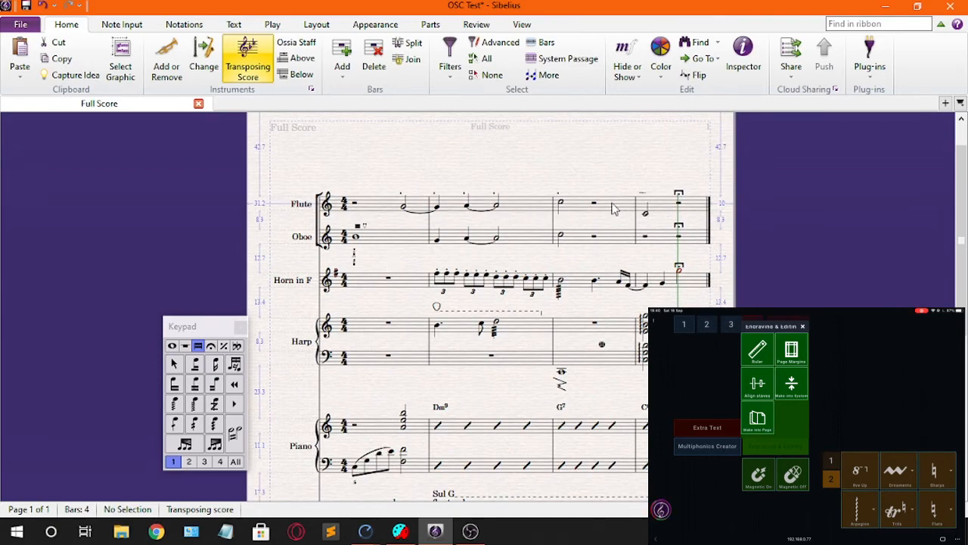
click(575, 208)
drag(595, 303, 492, 125)
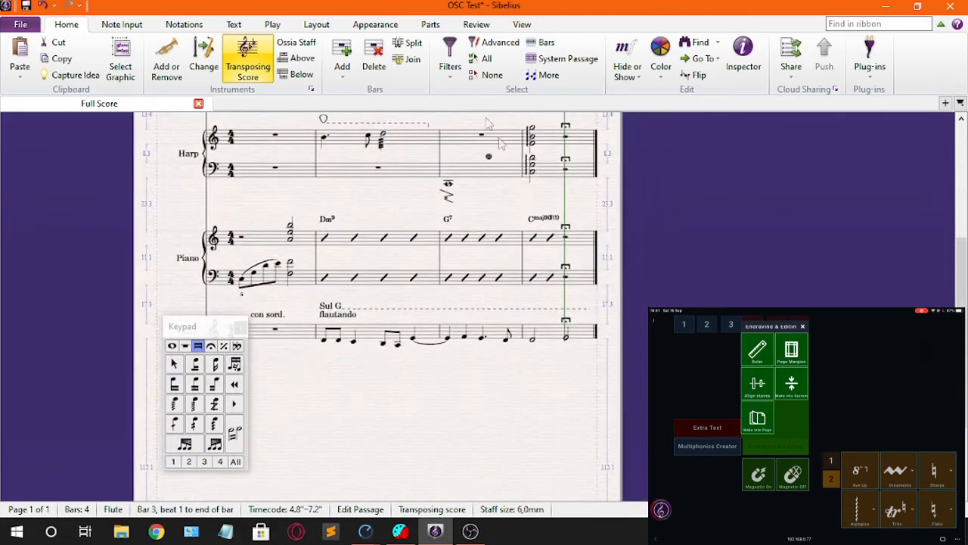
shift+click(556, 338)
drag(516, 361, 583, 366)
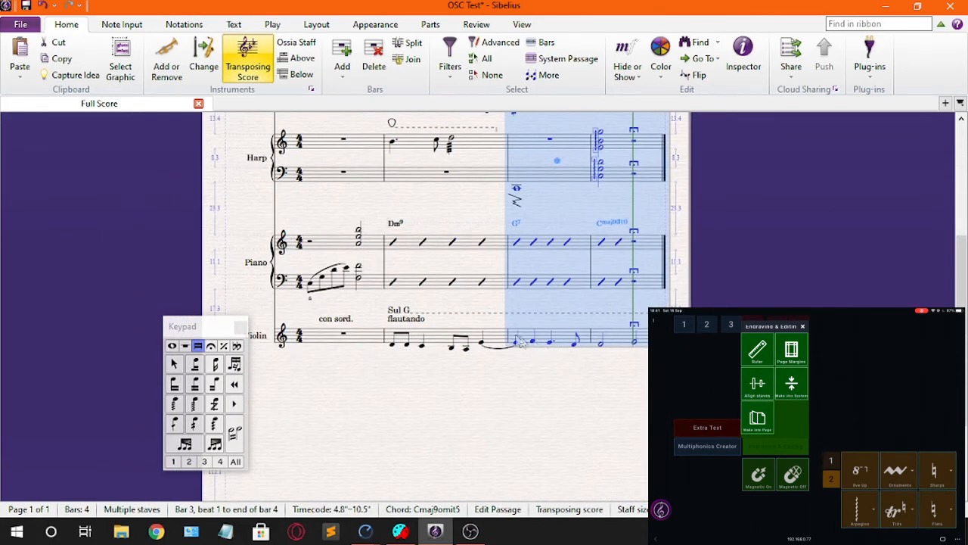
Step: Select bars 1 and 2 across all staves from Flute to Violin and make them into one page
click(495, 338)
key(Home)
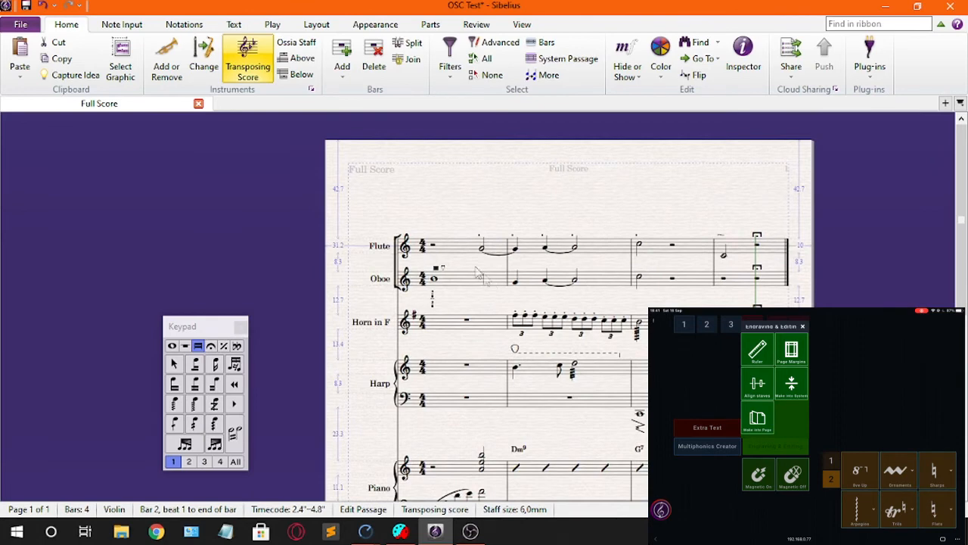
shift+click(446, 253)
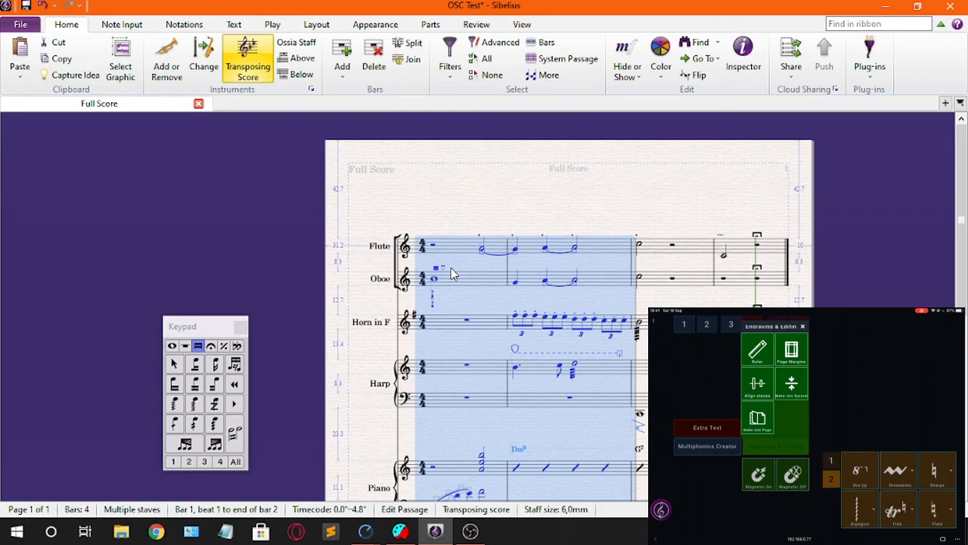
key(alt+shift+m)
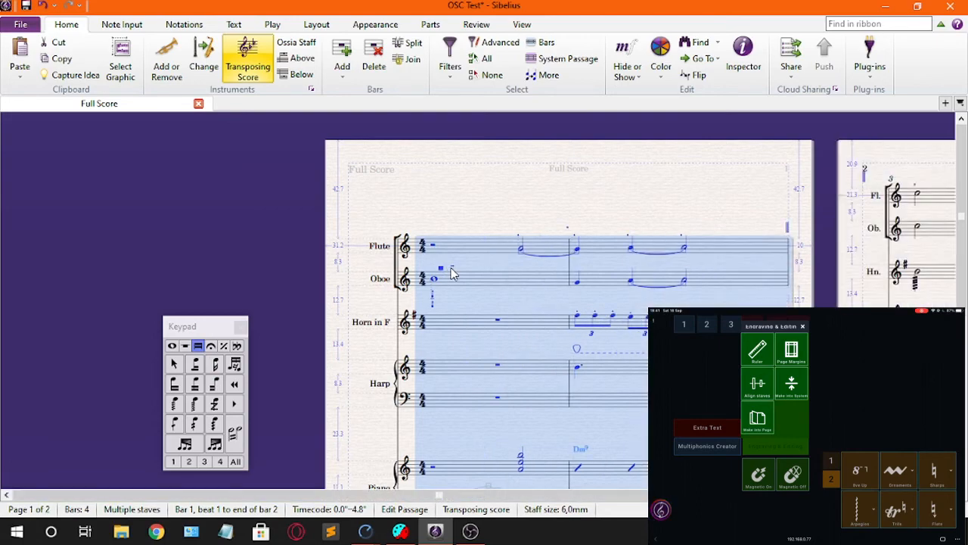
Step: Select bar 3 across all staves on page 2 and make it into a page of its own
scroll(615, 385, down, 5)
scroll(495, 381, right, 5)
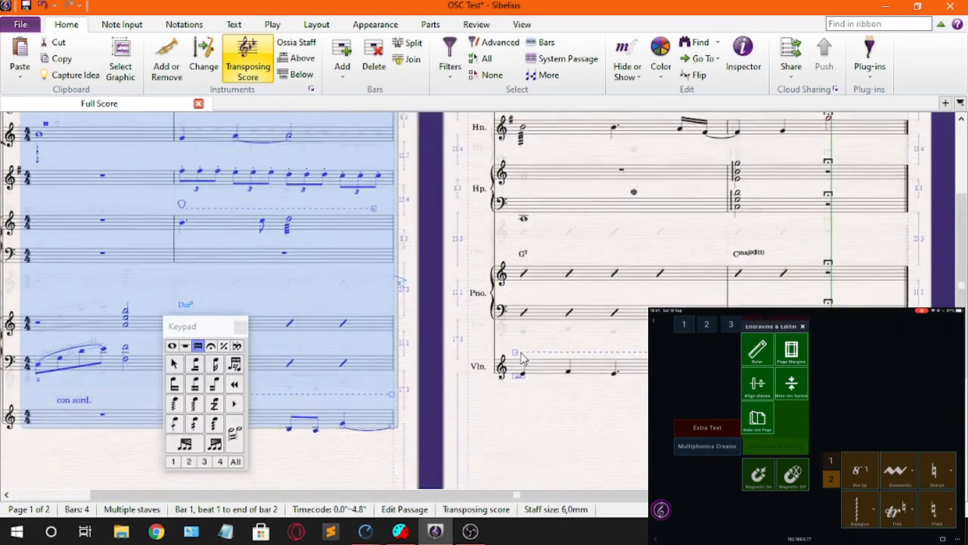
scroll(521, 359, up, 3)
scroll(476, 371, right, 3)
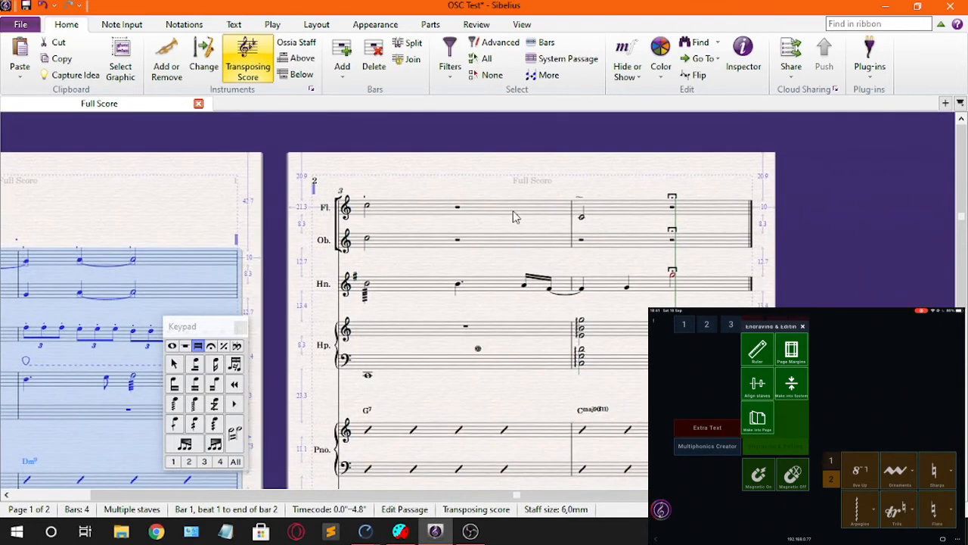
click(513, 217)
scroll(518, 249, down, 3)
shift+click(488, 321)
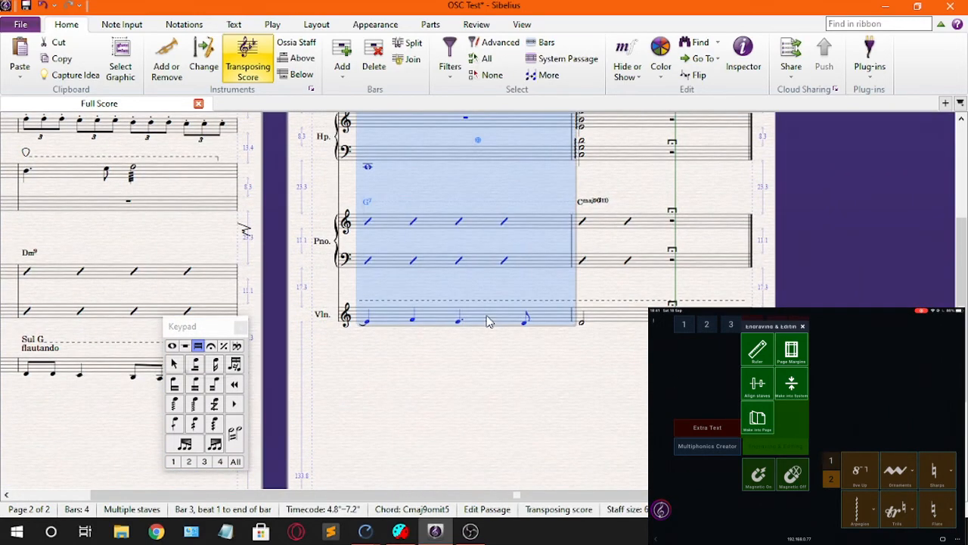
key(alt+shift+m)
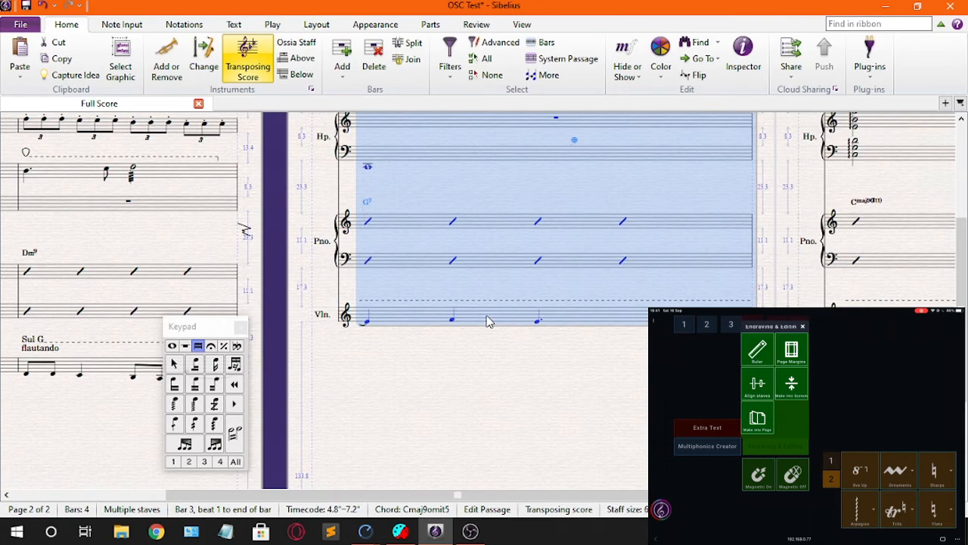
Step: Move the Violin staff and both Piano staves farther down page 2 to widen their spacing
scroll(484, 316, up, 3)
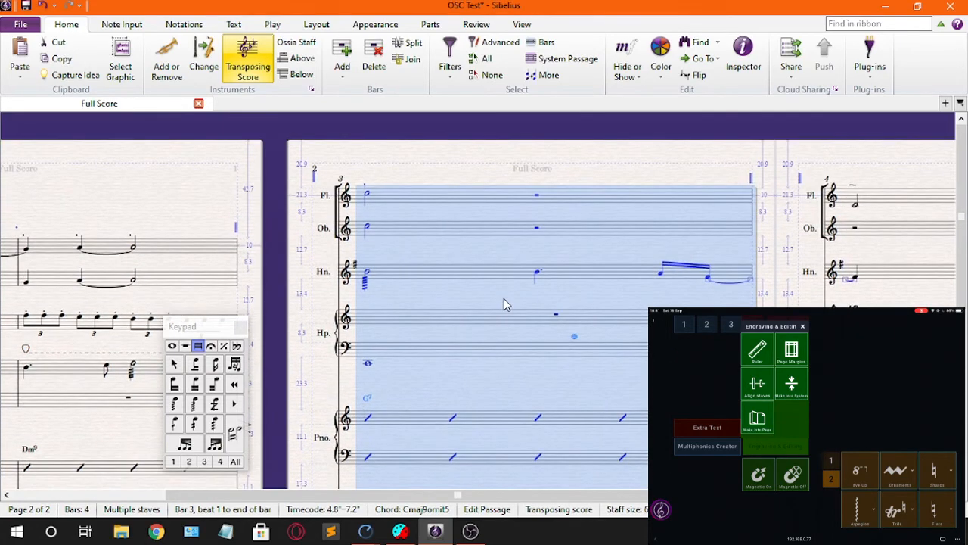
scroll(515, 302, down, 5)
scroll(540, 311, down, 1)
click(451, 421)
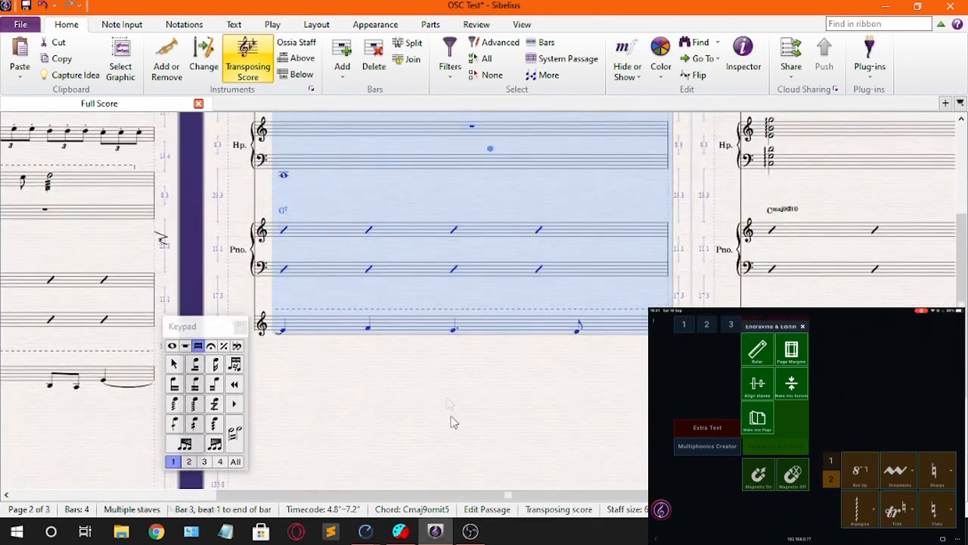
scroll(432, 378, down, 1)
scroll(429, 378, down, 3)
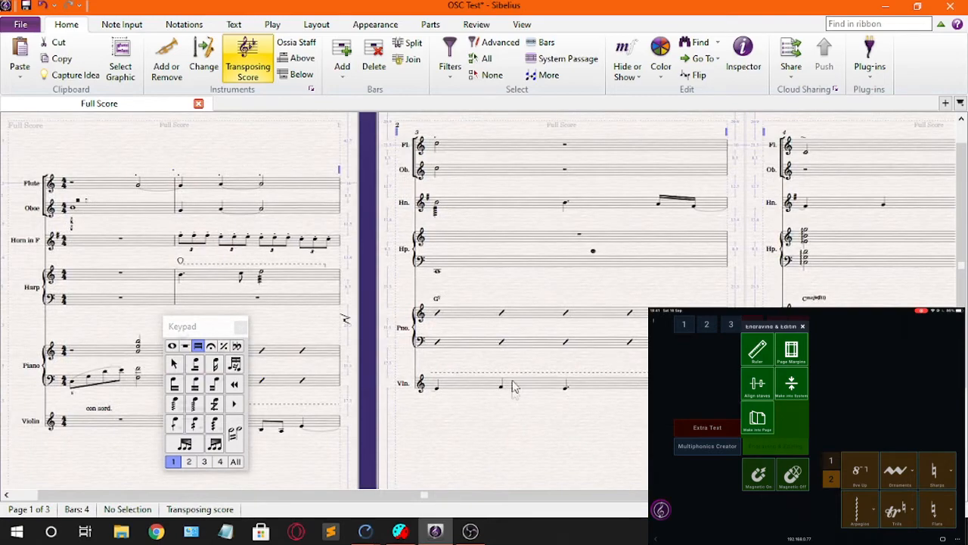
scroll(537, 415, up, 3)
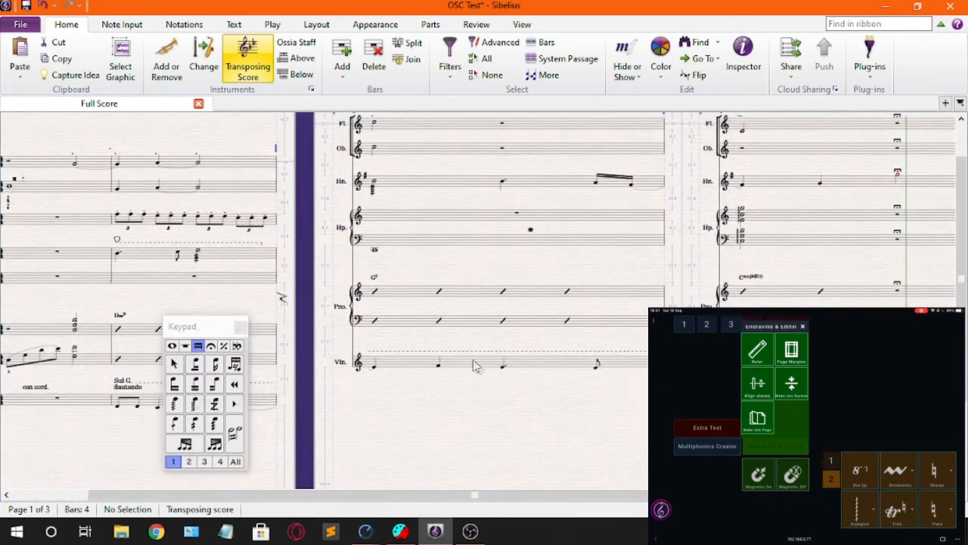
click(478, 366)
click(467, 345)
click(476, 297)
scroll(466, 321, up, 1)
scroll(449, 323, up, 2)
Step: Move both Harp staves, the Horn staff and the Oboe staff lower on page 2 to widen their spacing
click(449, 323)
scroll(454, 316, up, 1)
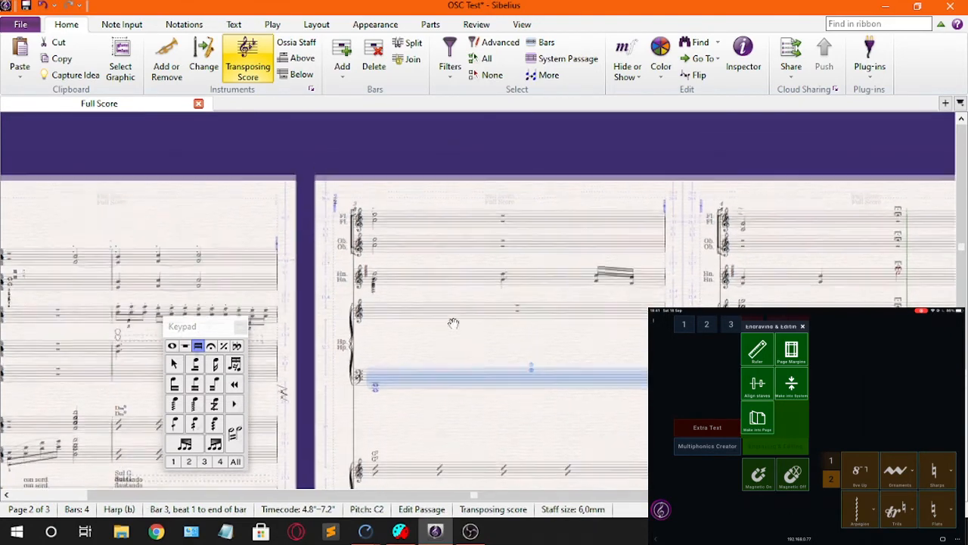
click(447, 309)
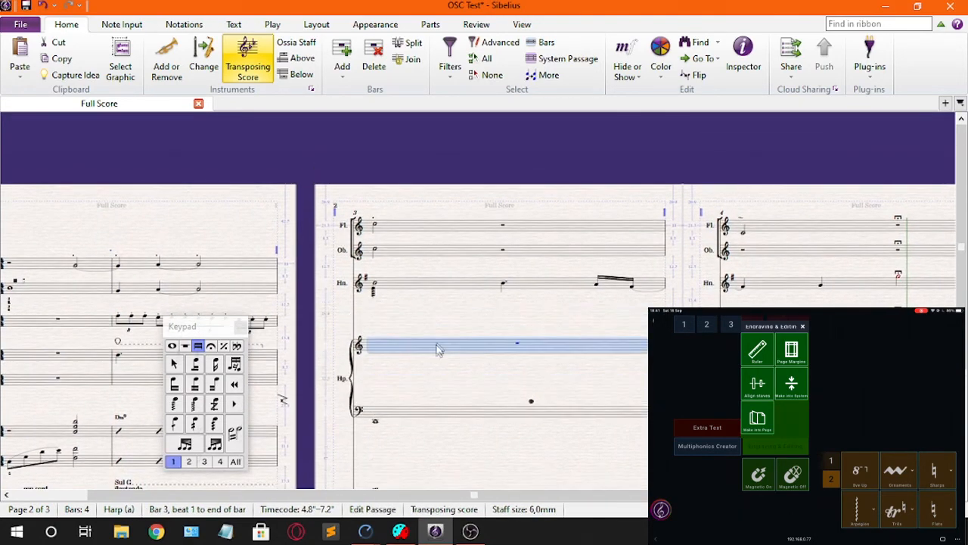
click(439, 287)
click(454, 250)
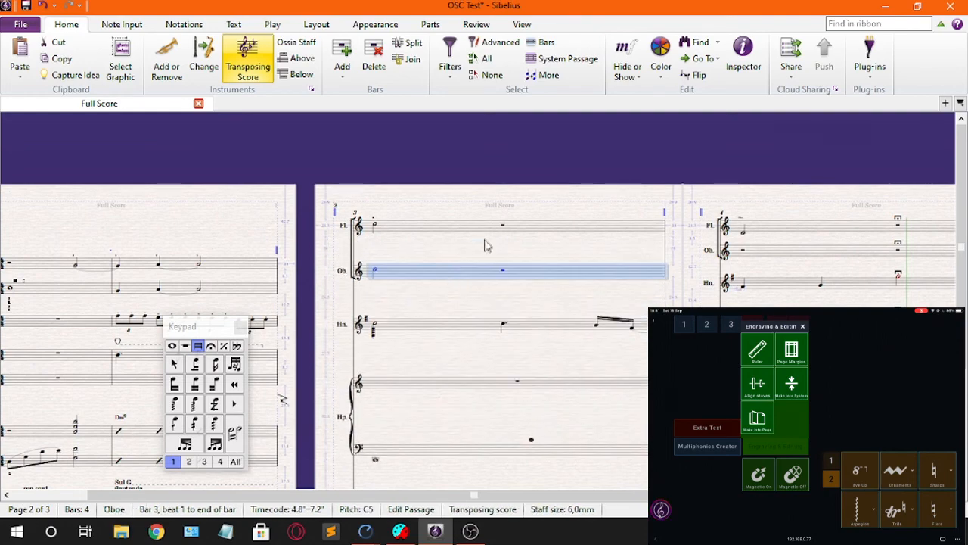
drag(504, 248, 445, 159)
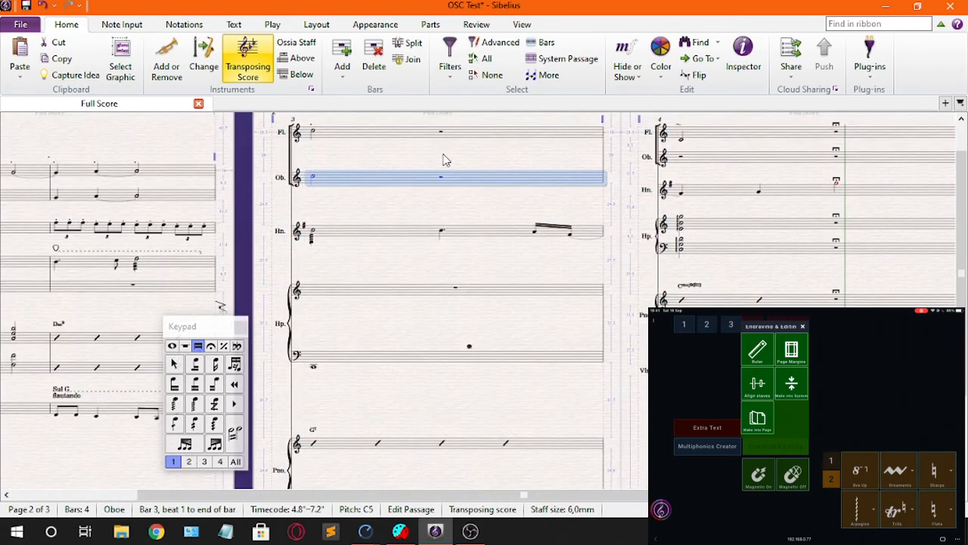
scroll(452, 201, down, 2)
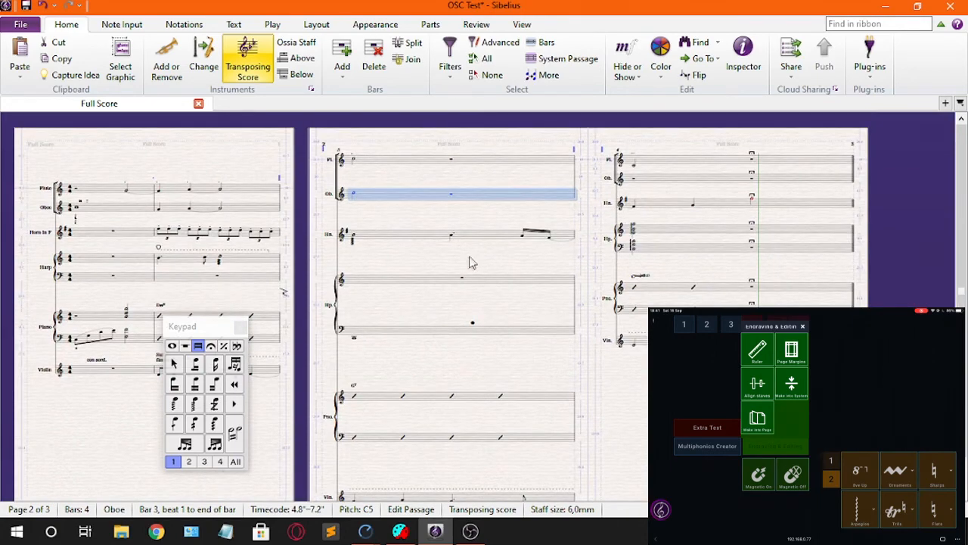
scroll(512, 280, down, 2)
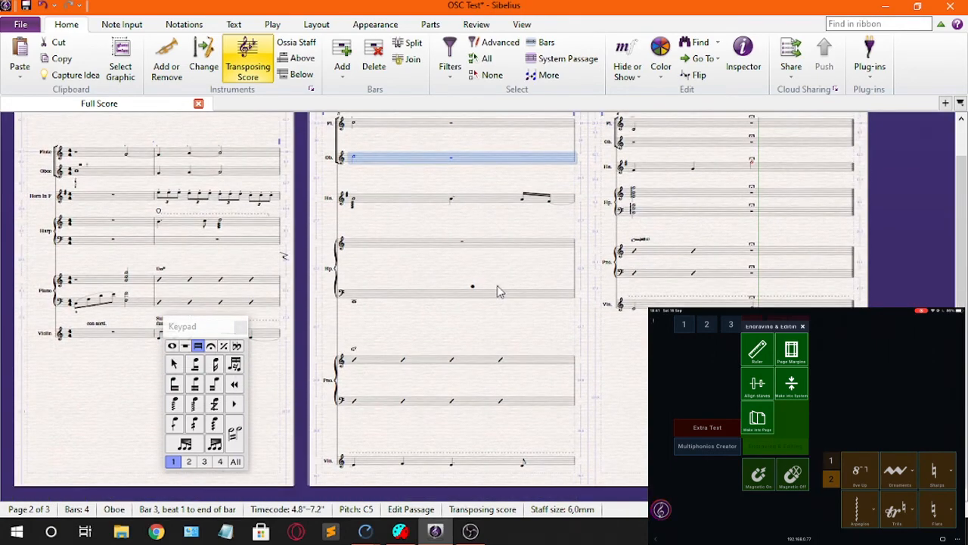
key(Escape)
Step: Align the staves of pages 2 and 3 with the first selected page, locking the format before making changes
scroll(454, 231, up, 2)
click(413, 162)
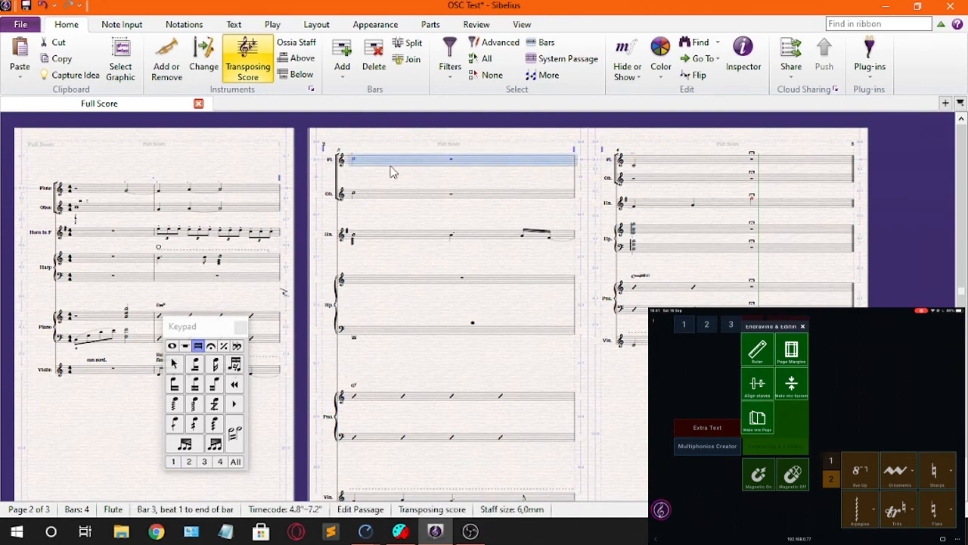
drag(617, 389, 485, 316)
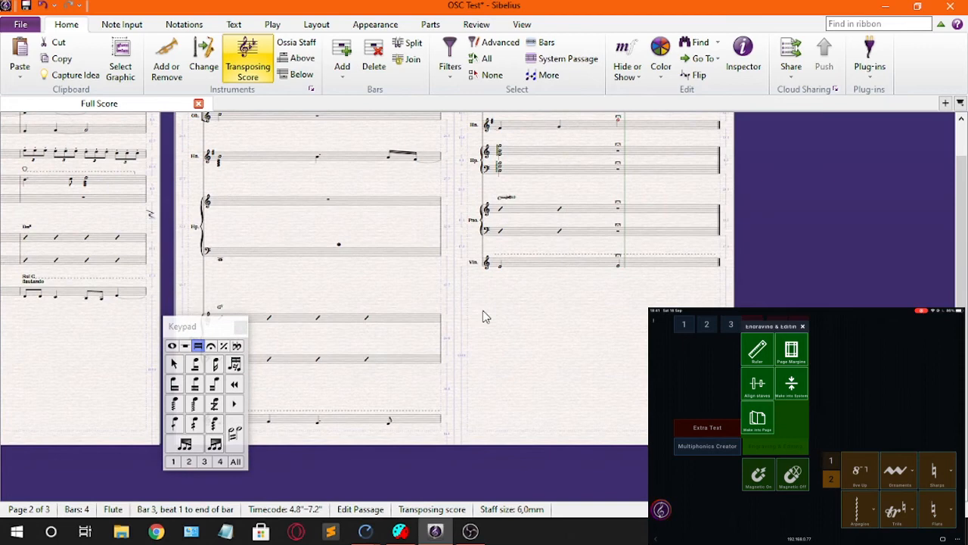
shift+click(700, 268)
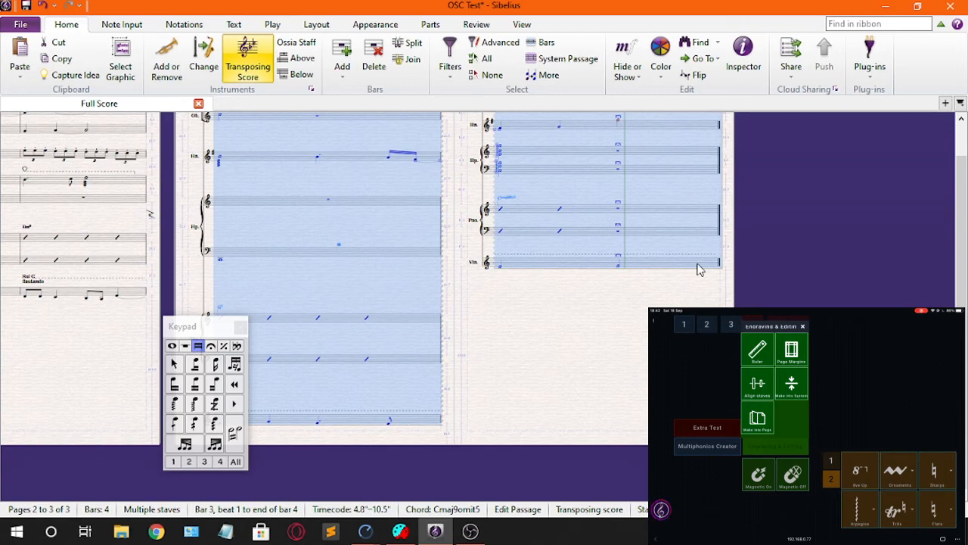
key(ctrl+alt+shift+a)
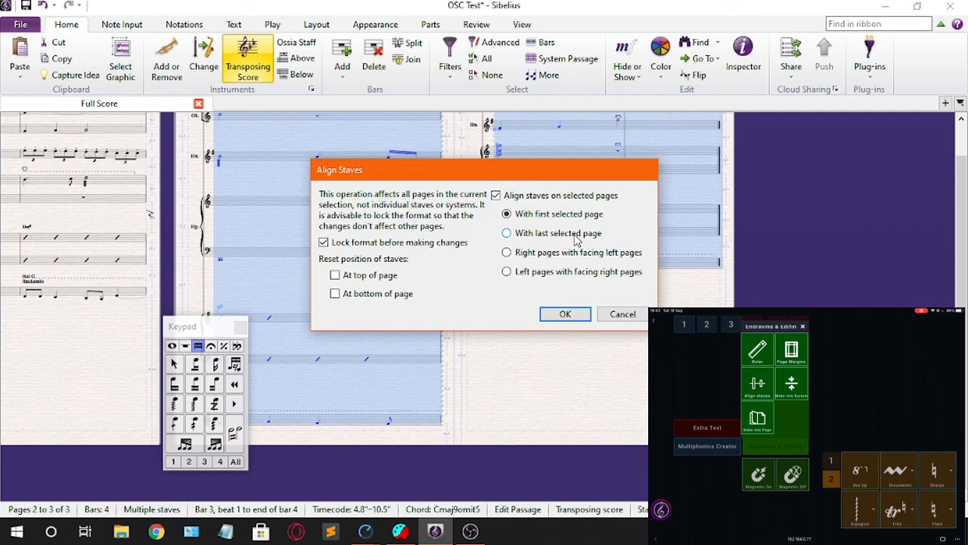
key(Return)
scroll(518, 274, up, 2)
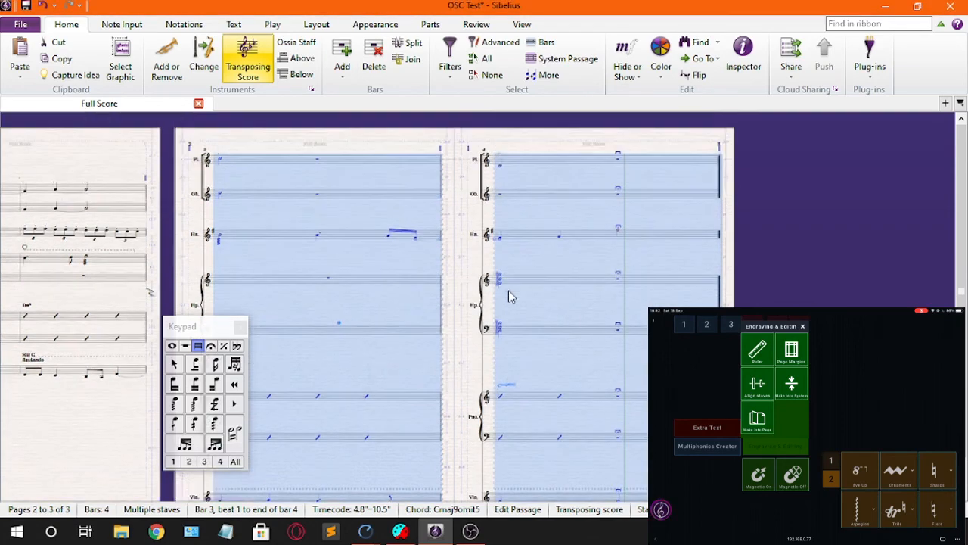
click(454, 274)
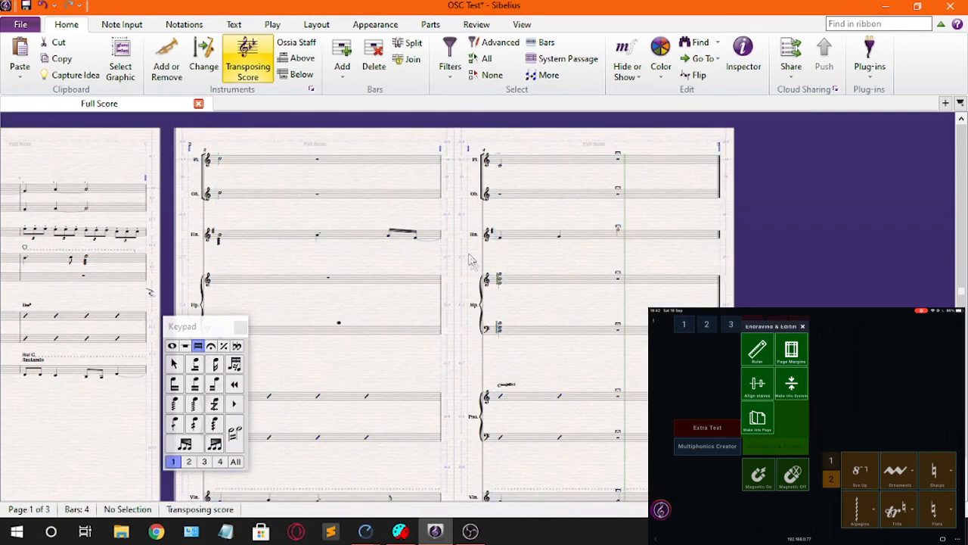
drag(477, 285, 840, 274)
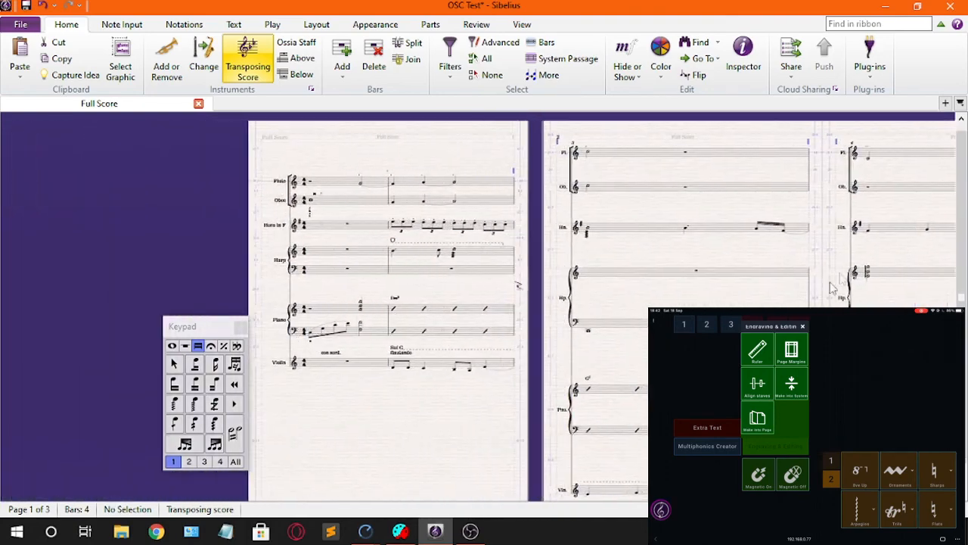
drag(299, 442, 408, 376)
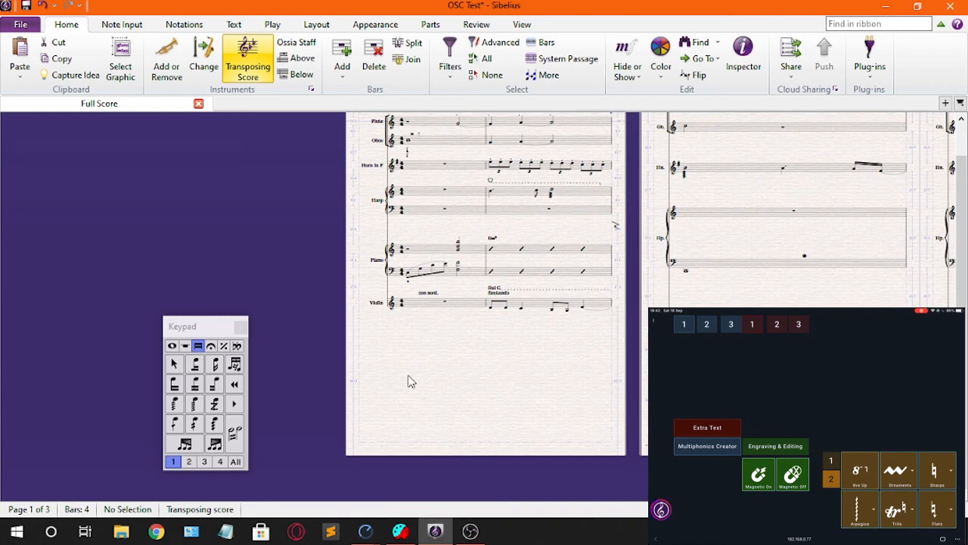
scroll(409, 382, up, 2)
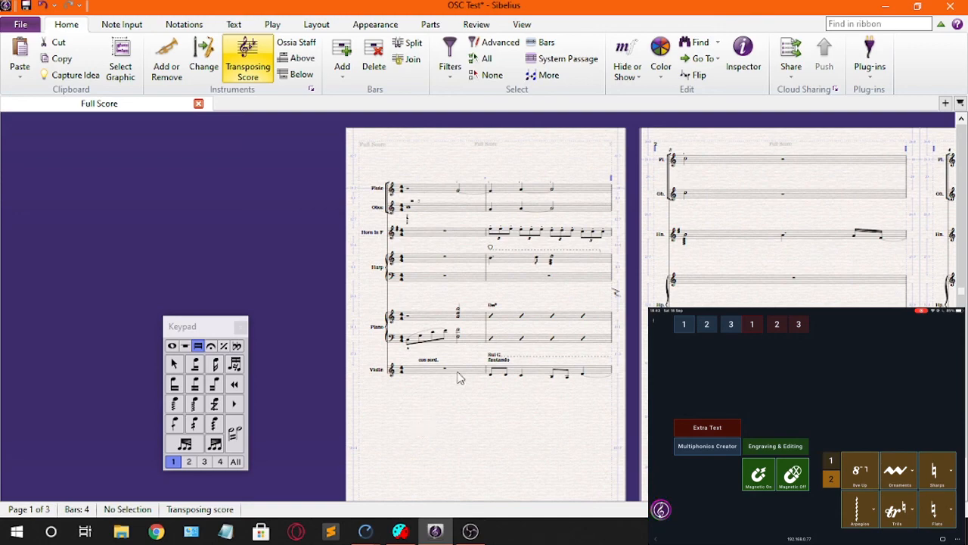
drag(462, 392, 575, 353)
scroll(479, 366, up, 3)
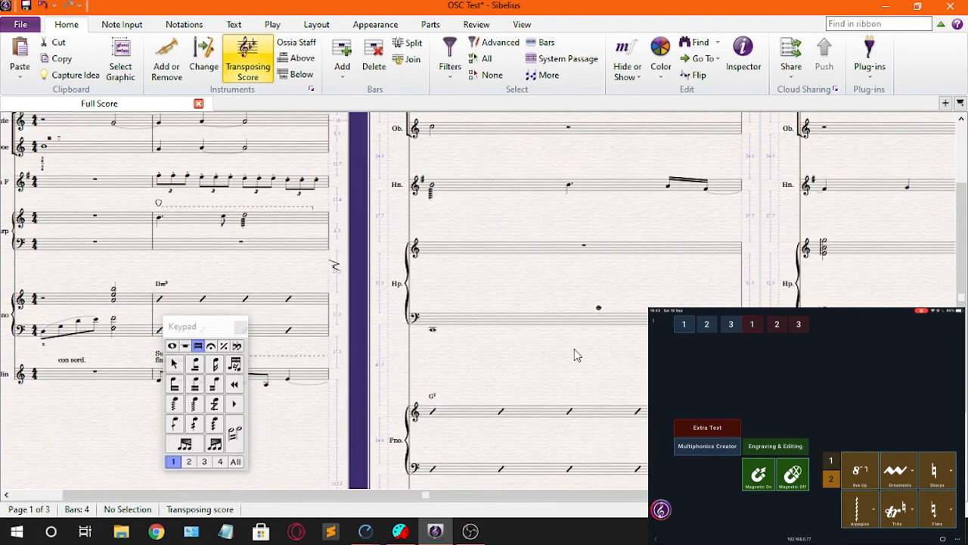